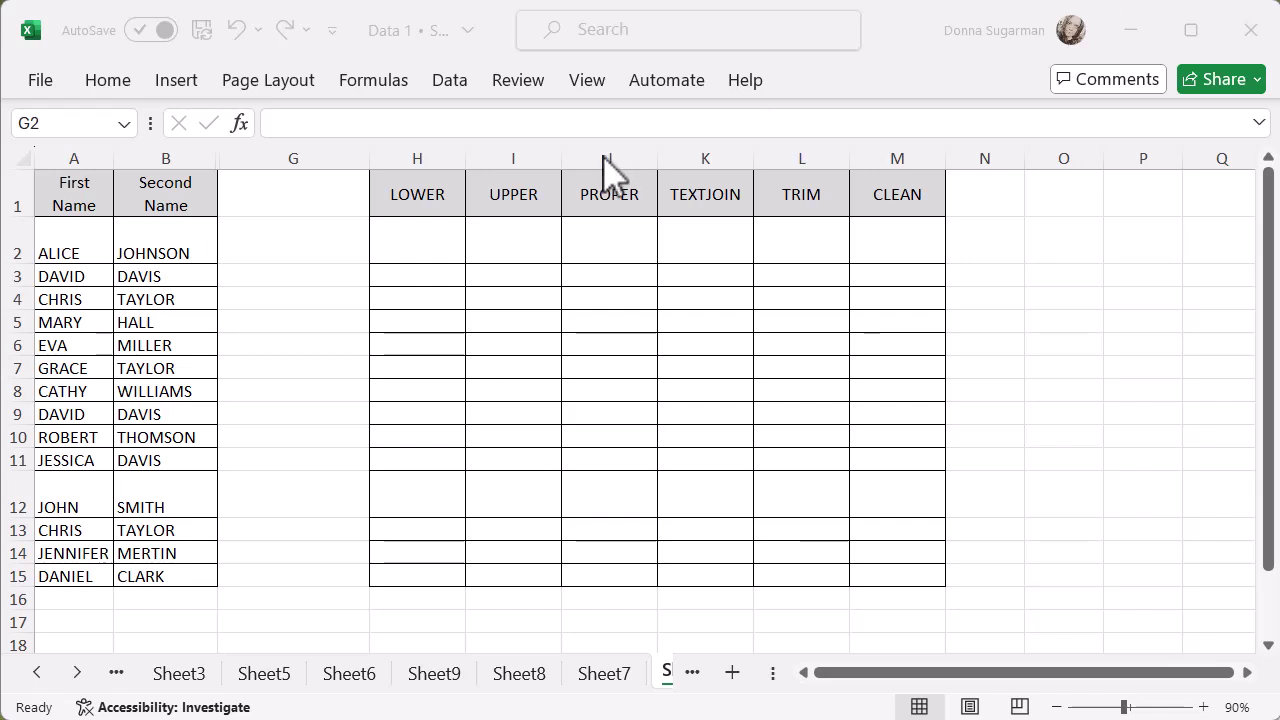
Enter =LOWER(A2) in H2 and fill it down through H15
{"action": "left_click", "coordinate": [414, 242]}
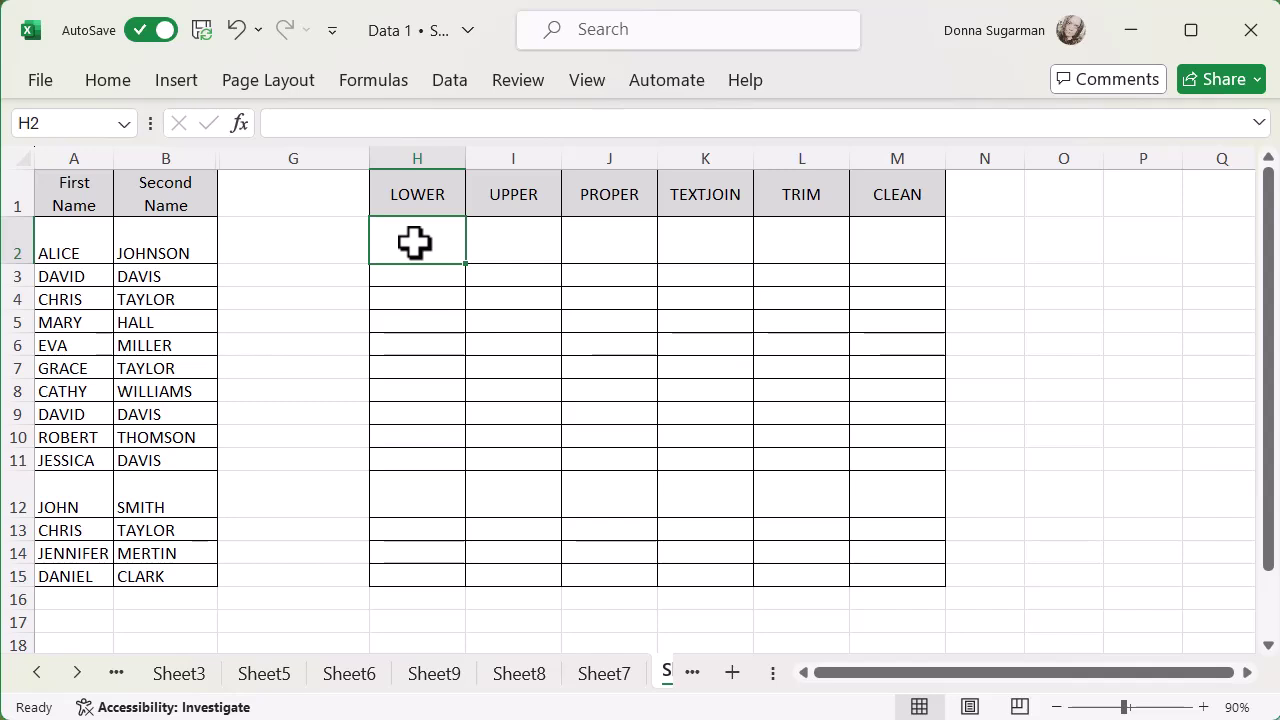
{"action": "type", "text": "="}
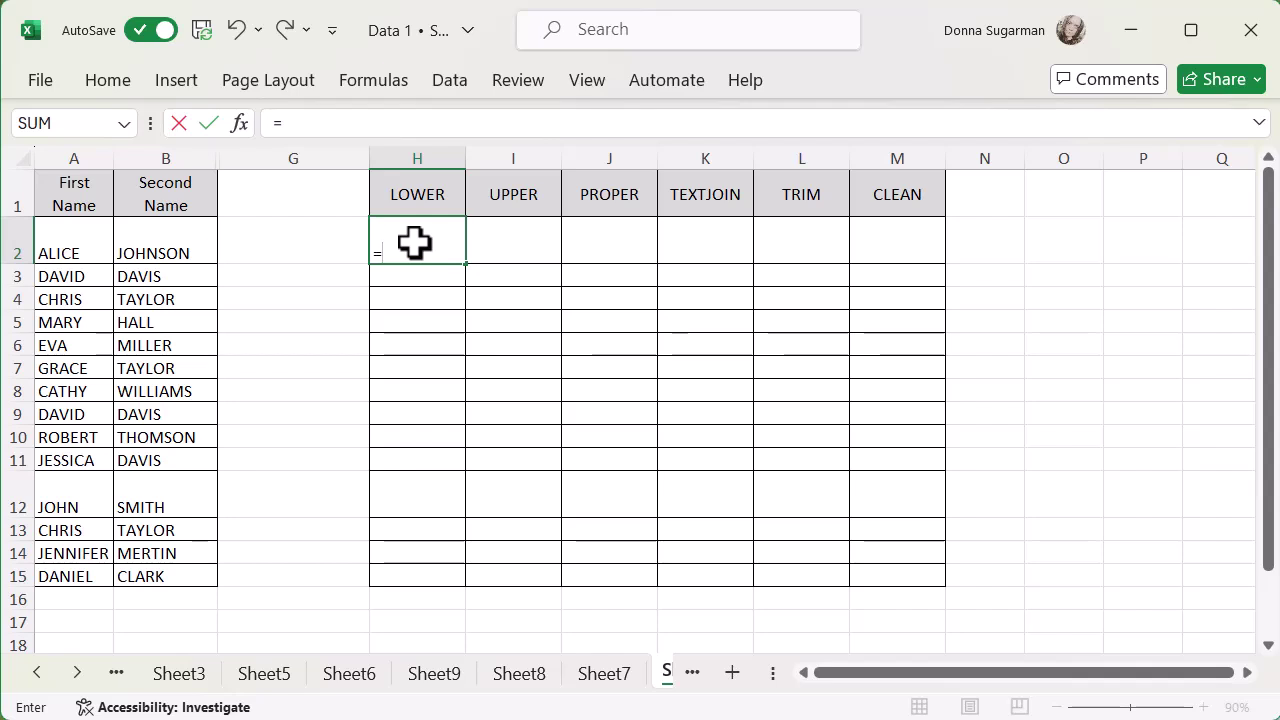
{"action": "type", "text": "lo"}
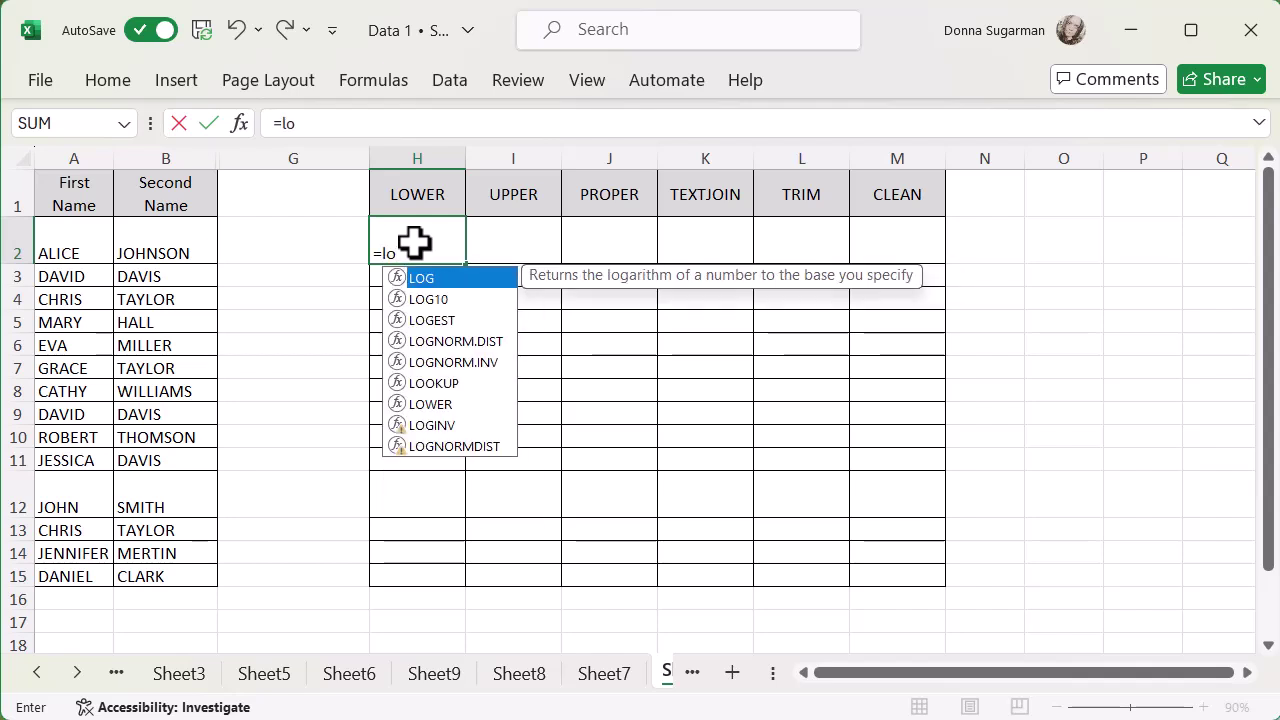
{"action": "type", "text": "w"}
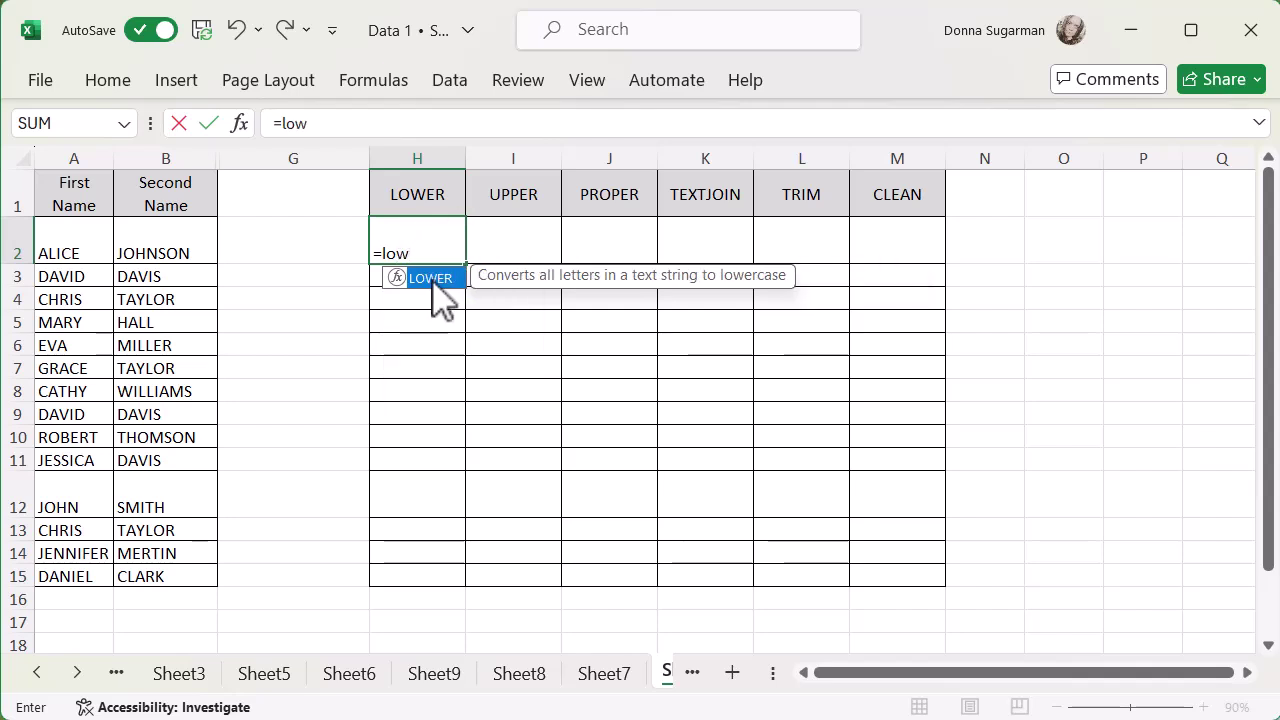
{"action": "double_click", "coordinate": [433, 280]}
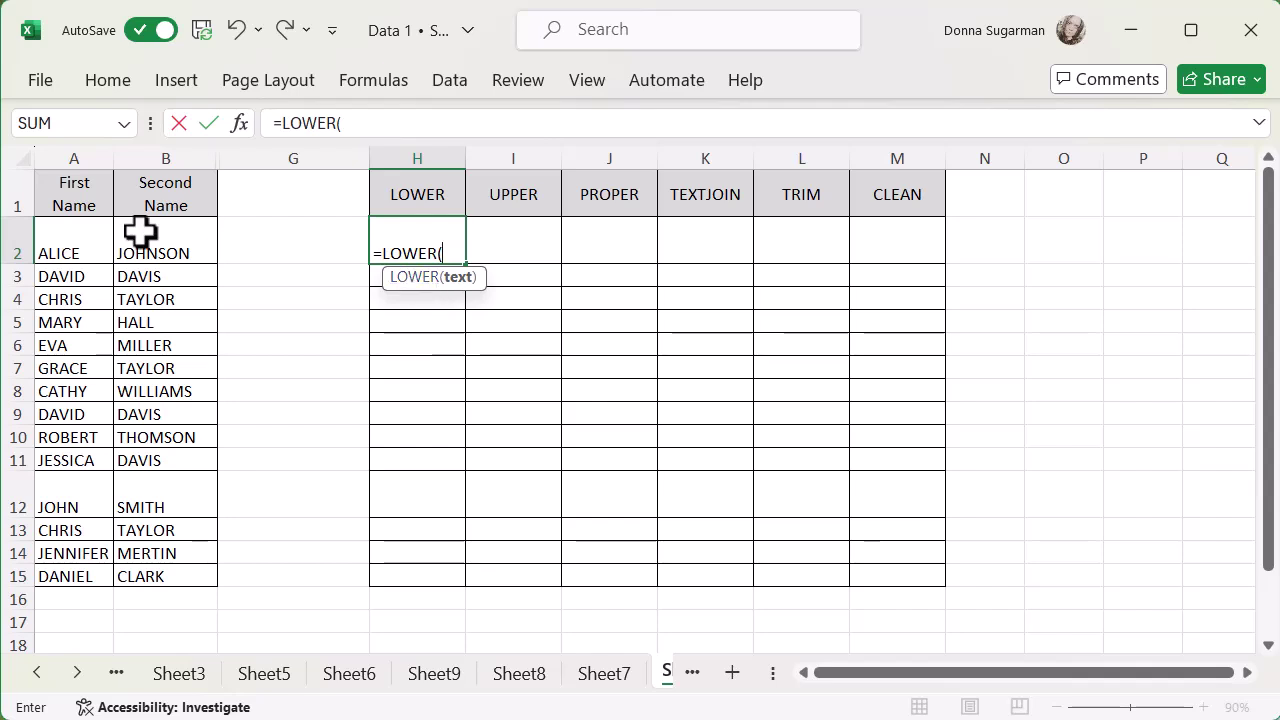
{"action": "left_click", "coordinate": [73, 232]}
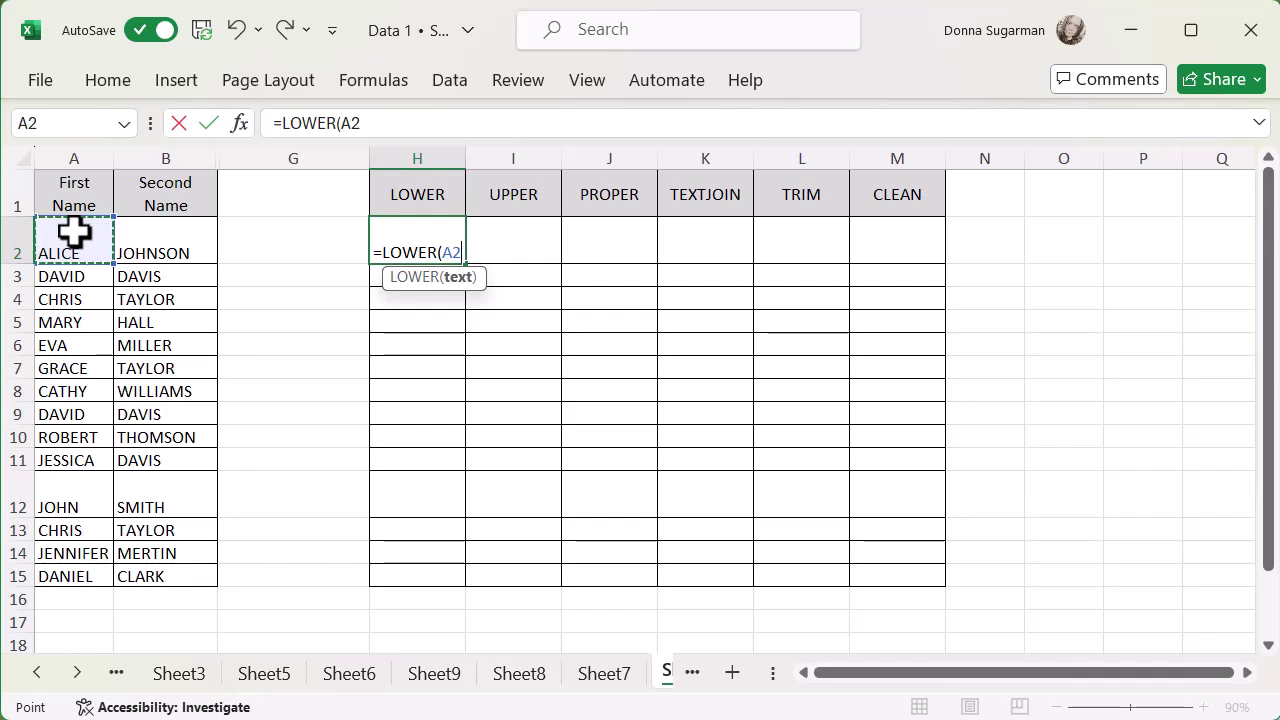
{"action": "type", "text": ")"}
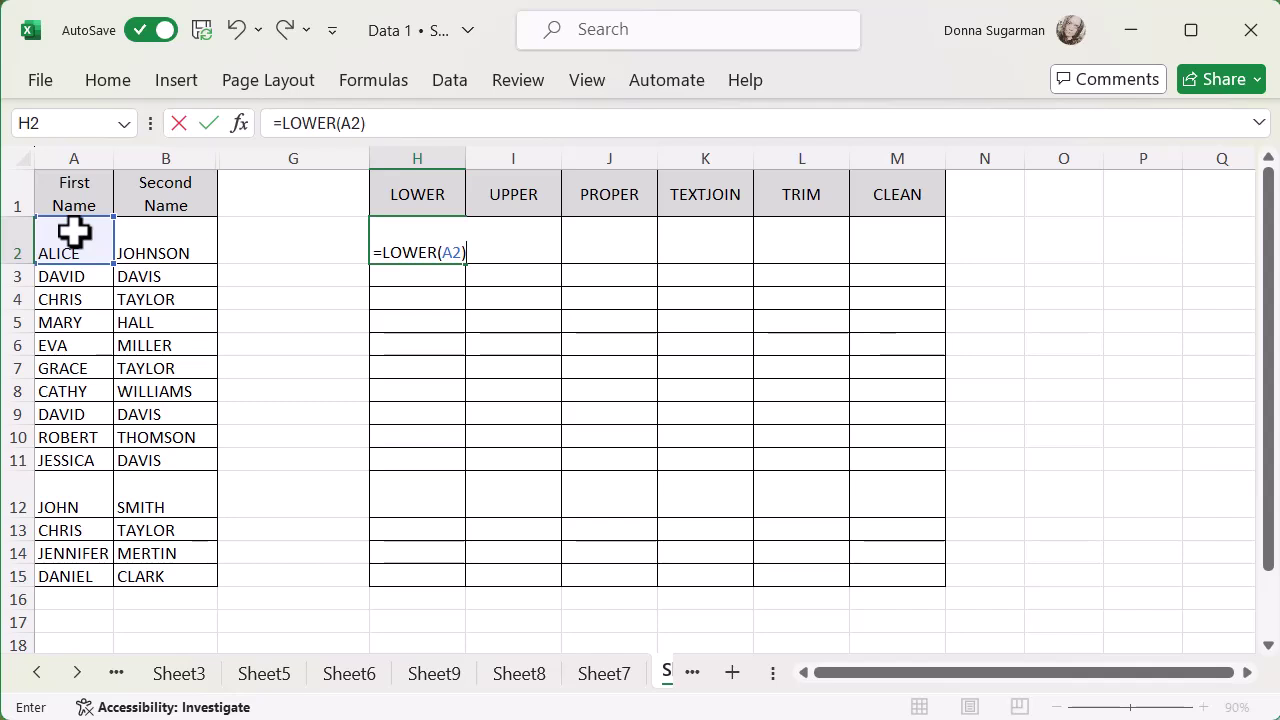
{"action": "key", "text": "ctrl+Return"}
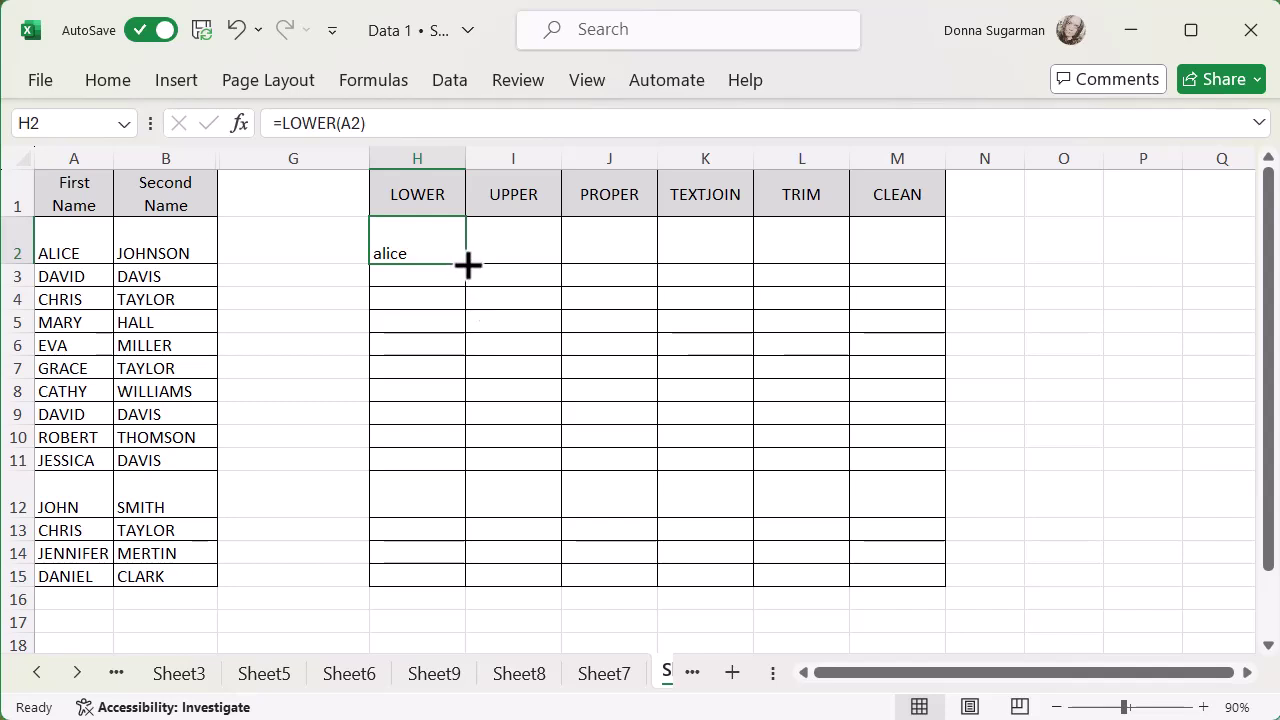
{"action": "left_click_drag", "start_coordinate": [466, 263], "coordinate": [462, 583]}
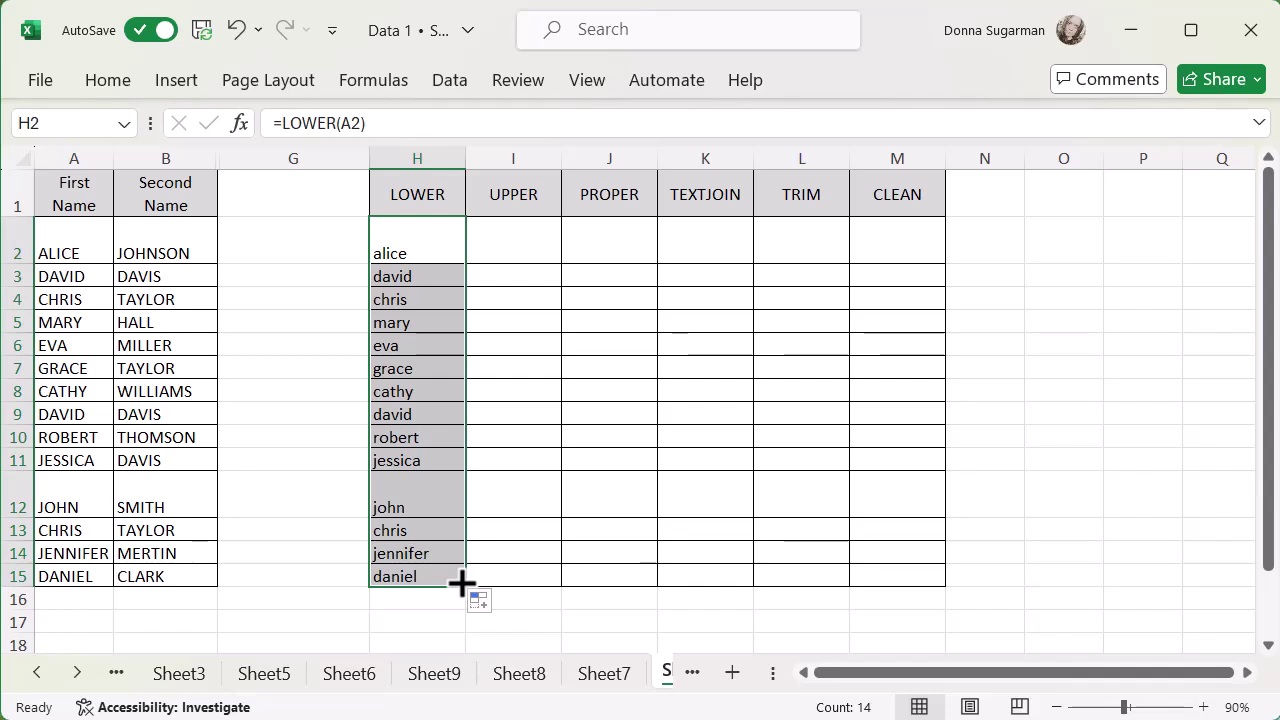
Enter =UPPER(H2) in I2 and copy it down through I15
{"action": "left_click", "coordinate": [530, 230]}
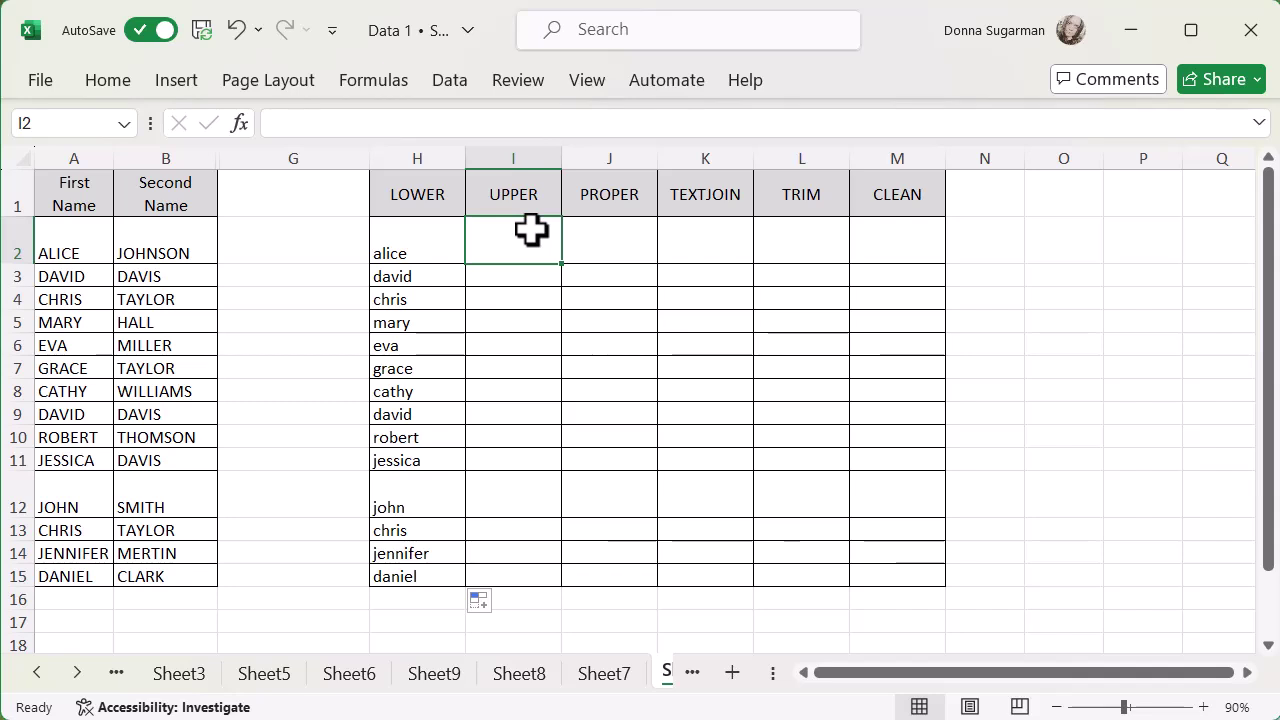
{"action": "type", "text": "="}
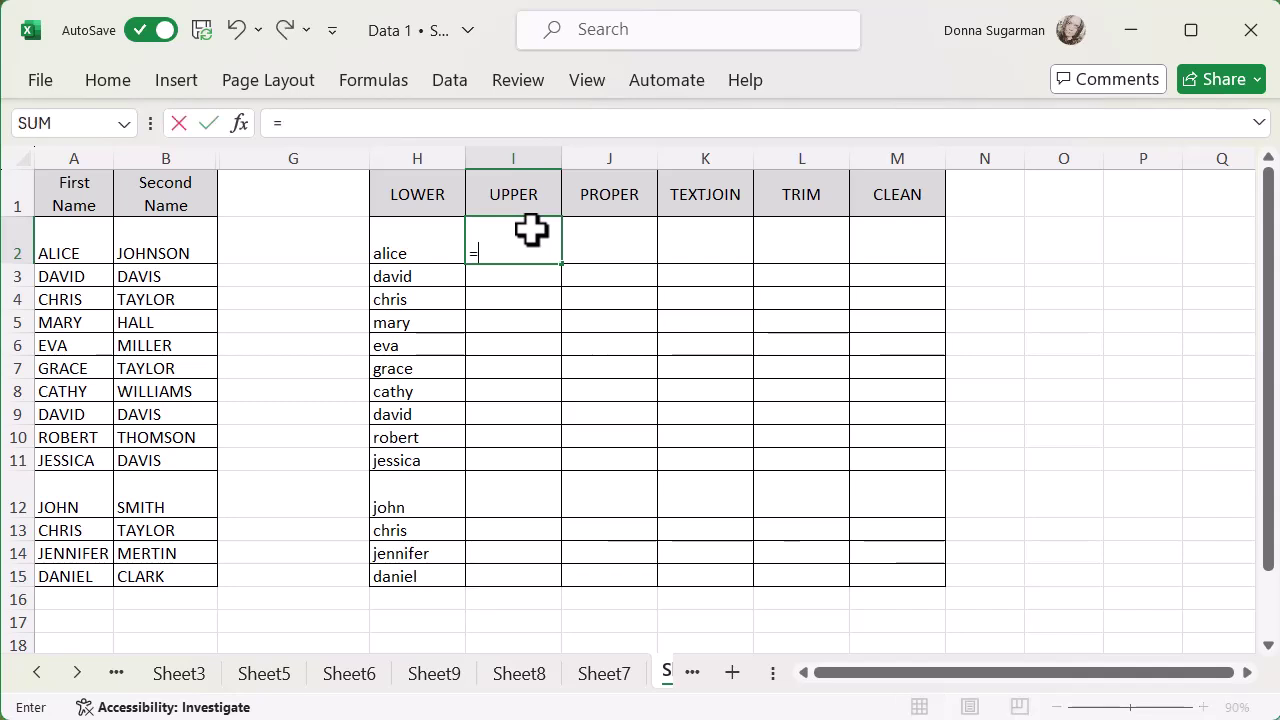
{"action": "type", "text": "upp"}
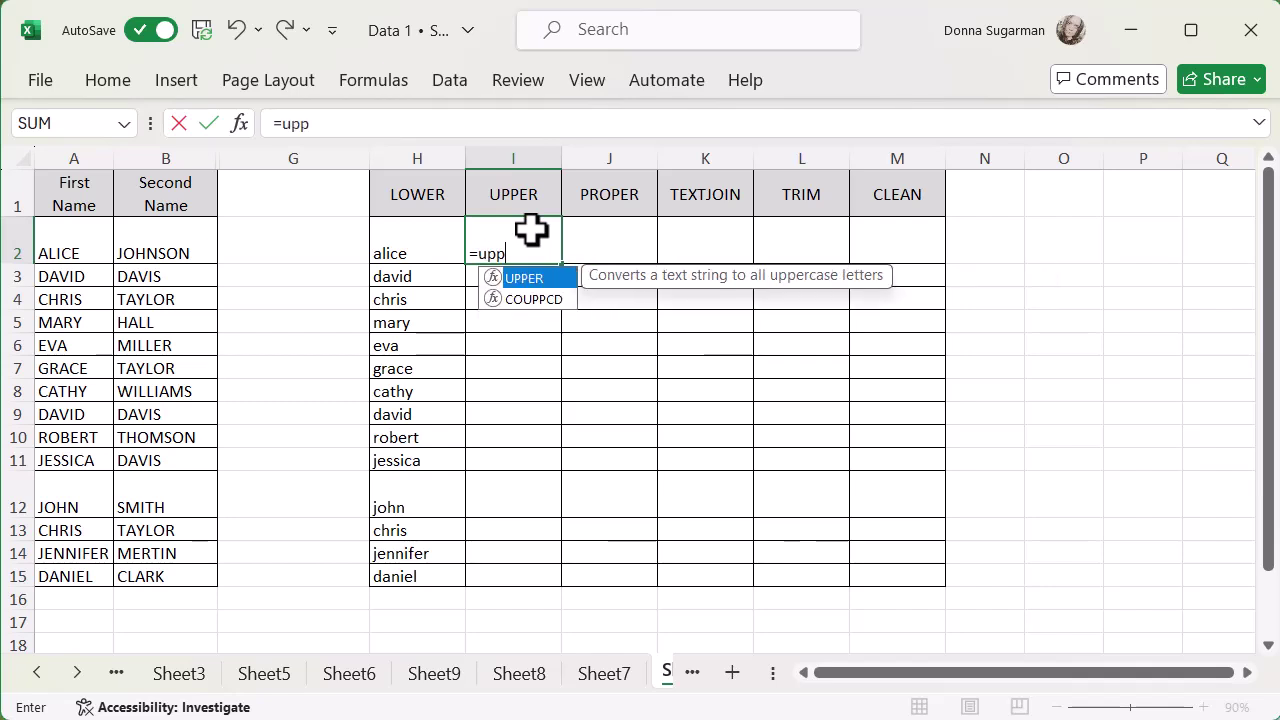
{"action": "double_click", "coordinate": [527, 279]}
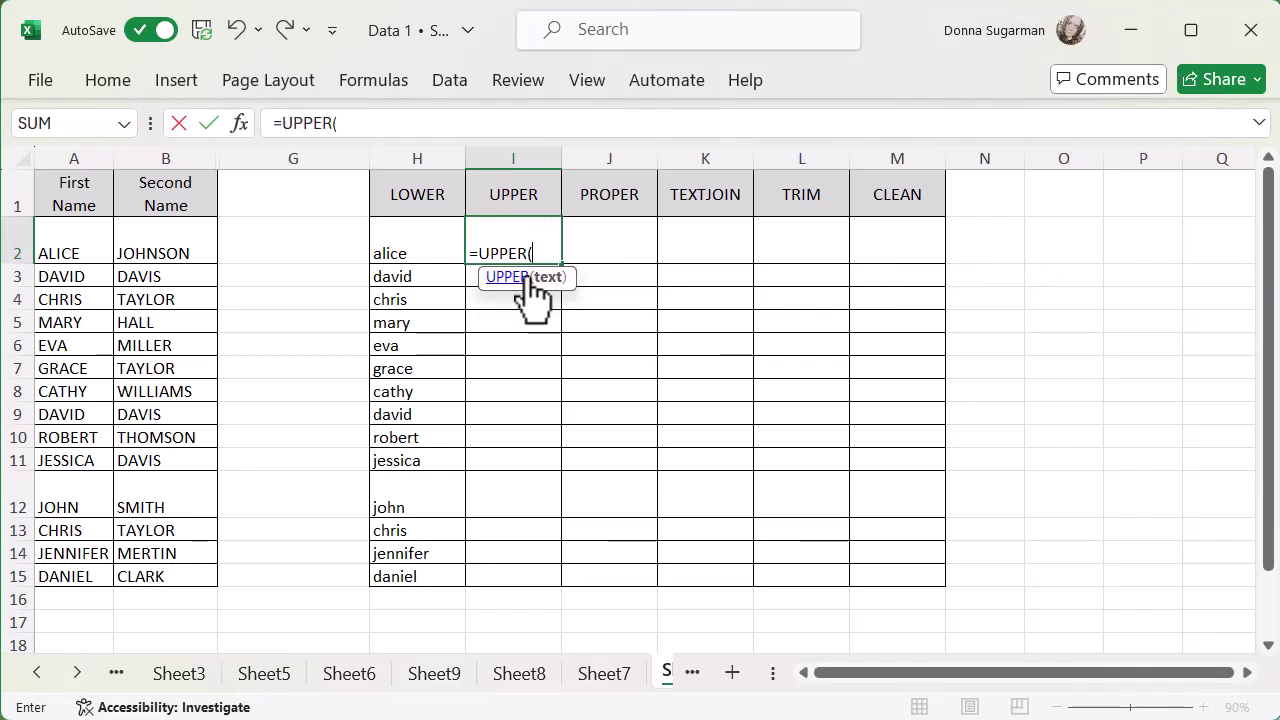
{"action": "left_click", "coordinate": [413, 230]}
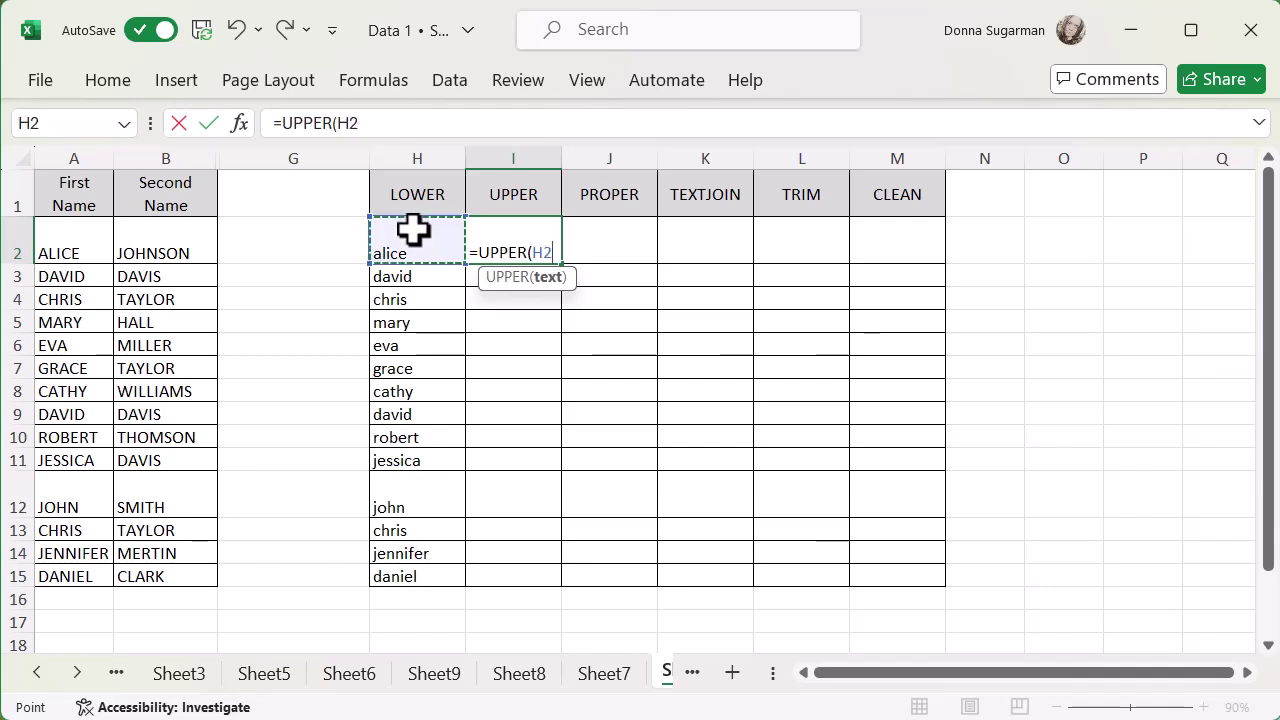
{"action": "type", "text": ")"}
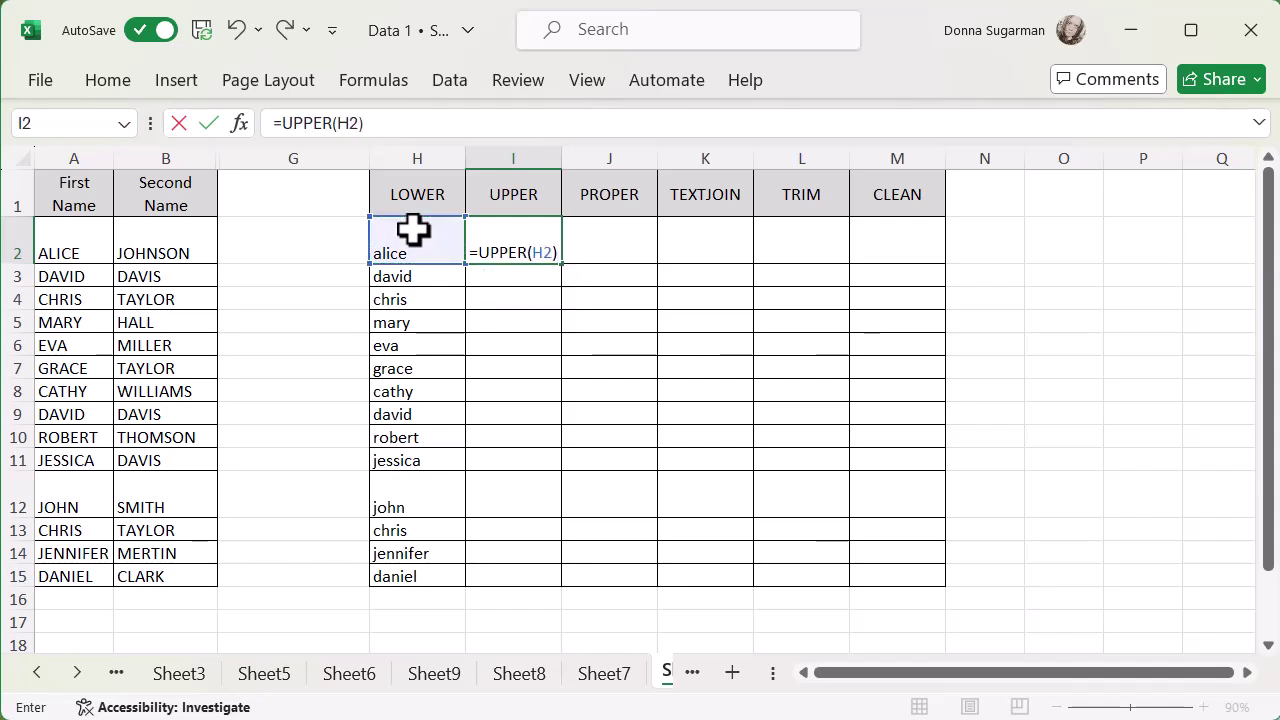
{"action": "key", "text": "Return"}
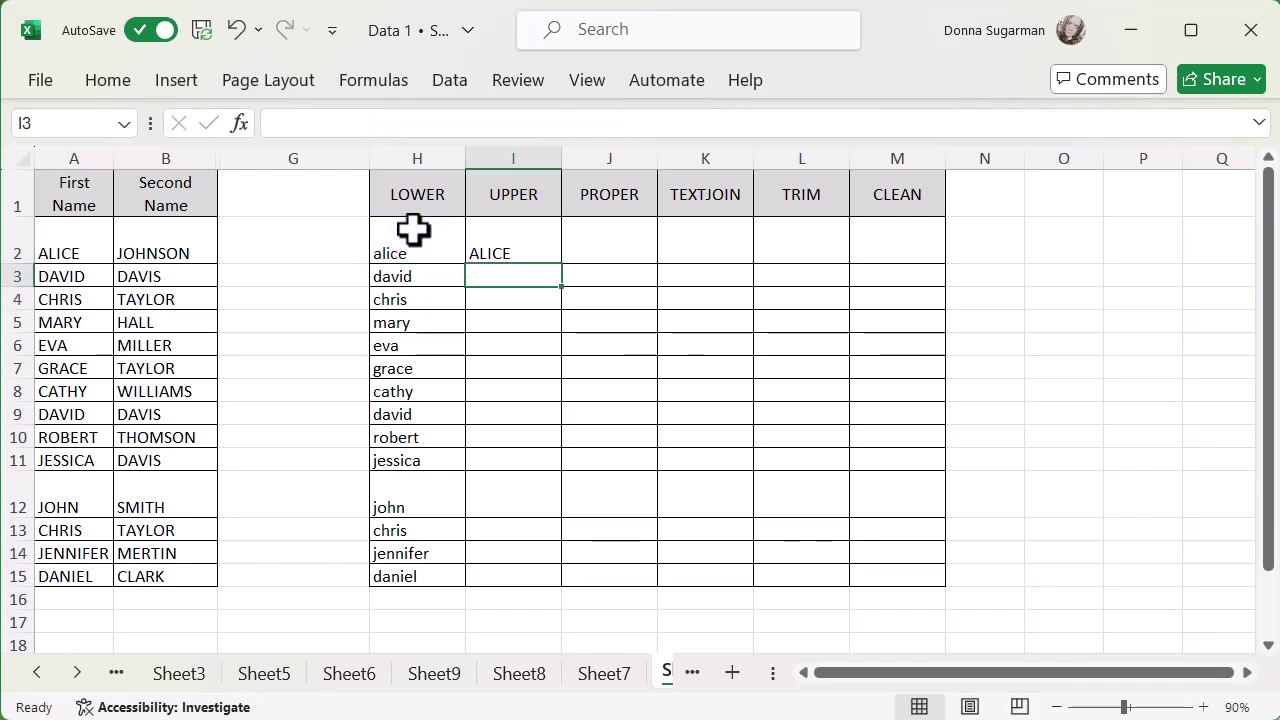
{"action": "left_click", "coordinate": [543, 248]}
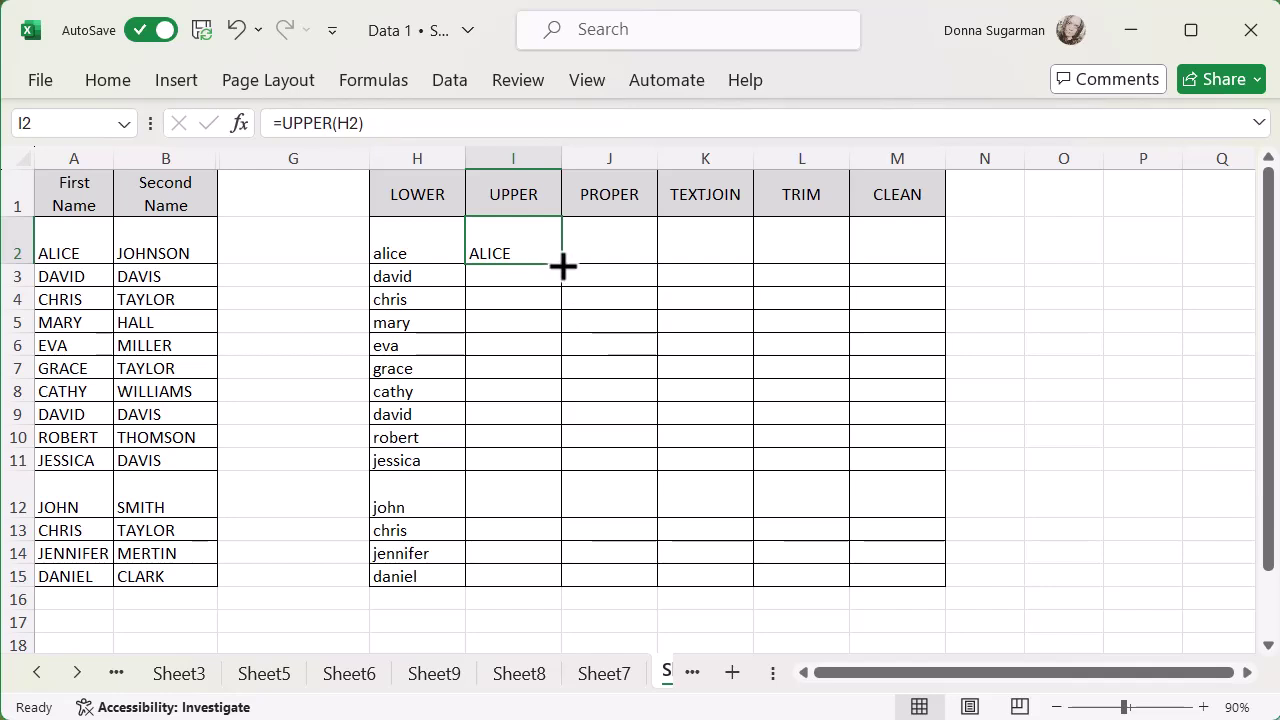
{"action": "left_click_drag", "start_coordinate": [563, 264], "coordinate": [536, 591]}
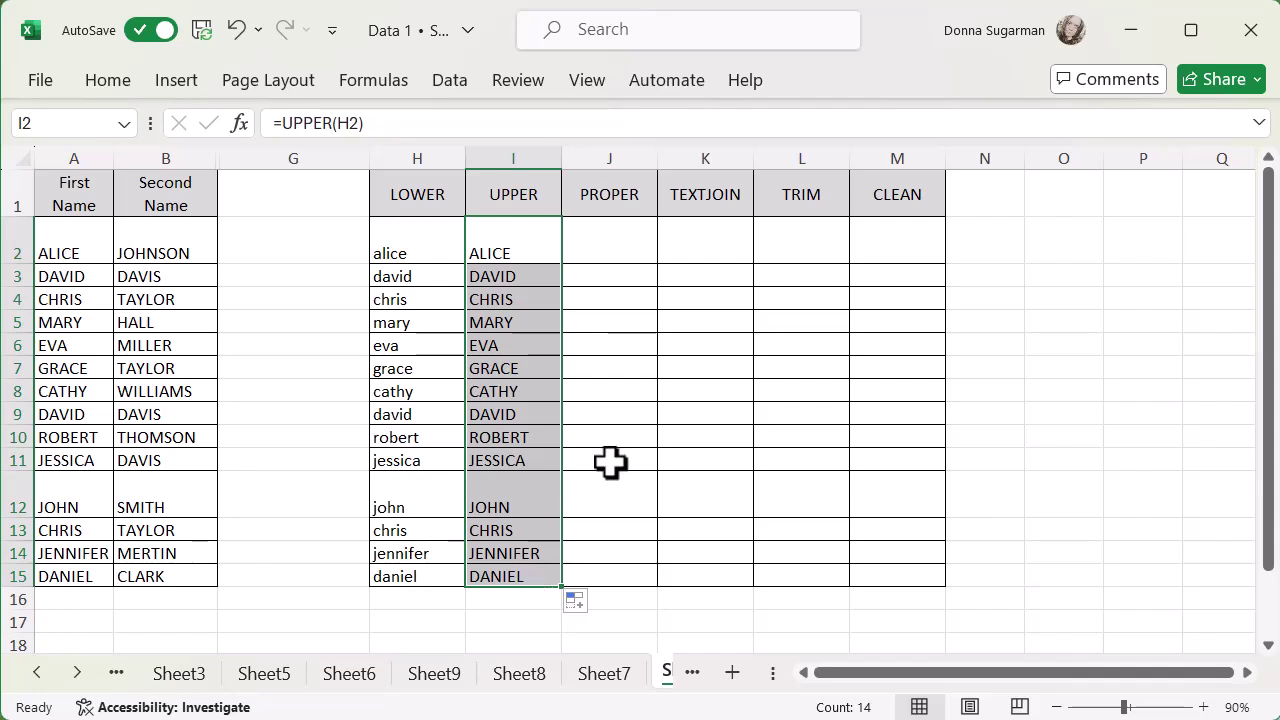
Enter a first PROPER formula, =PROPER(H2), in J2
{"action": "left_click", "coordinate": [610, 245]}
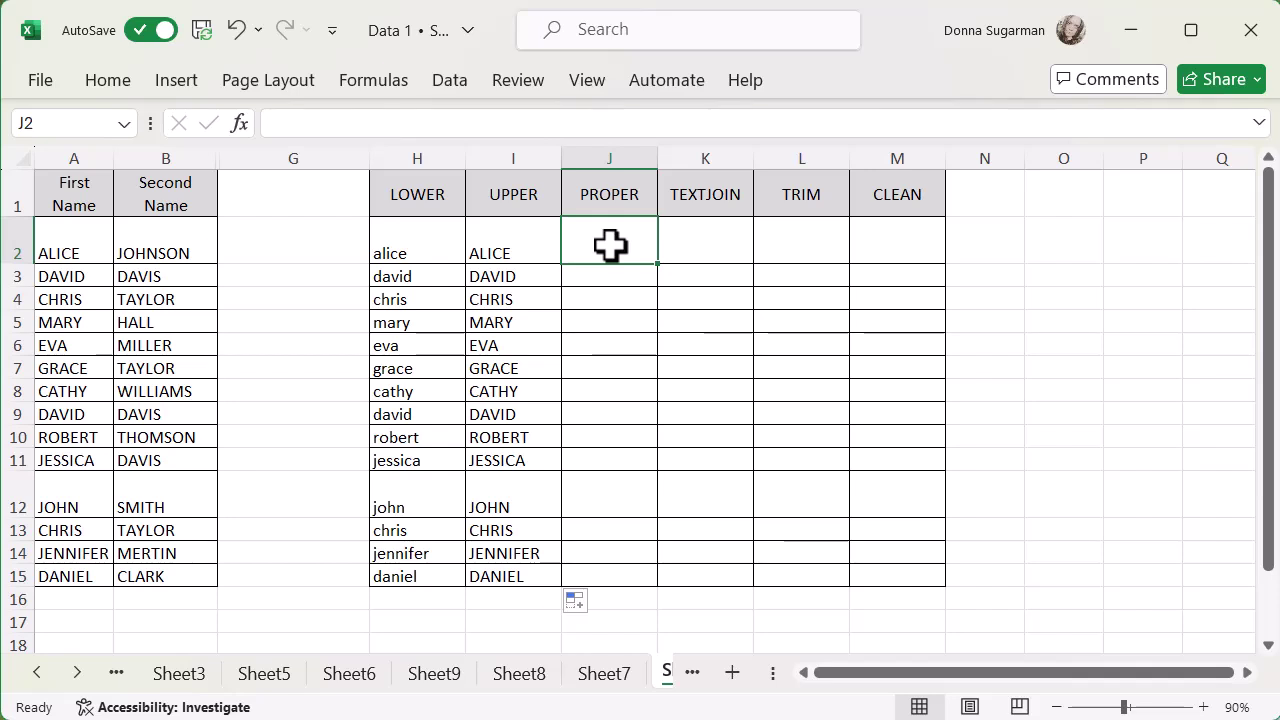
{"action": "type", "text": "=prop"}
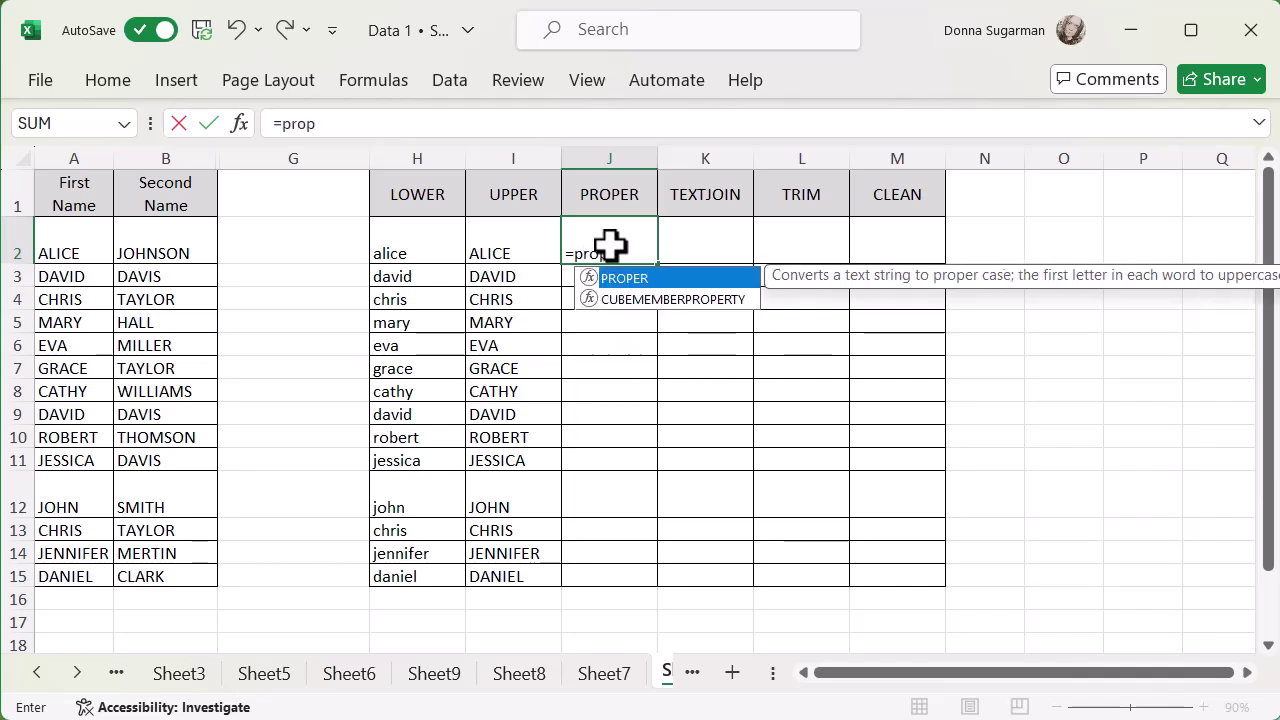
{"action": "double_click", "coordinate": [634, 280]}
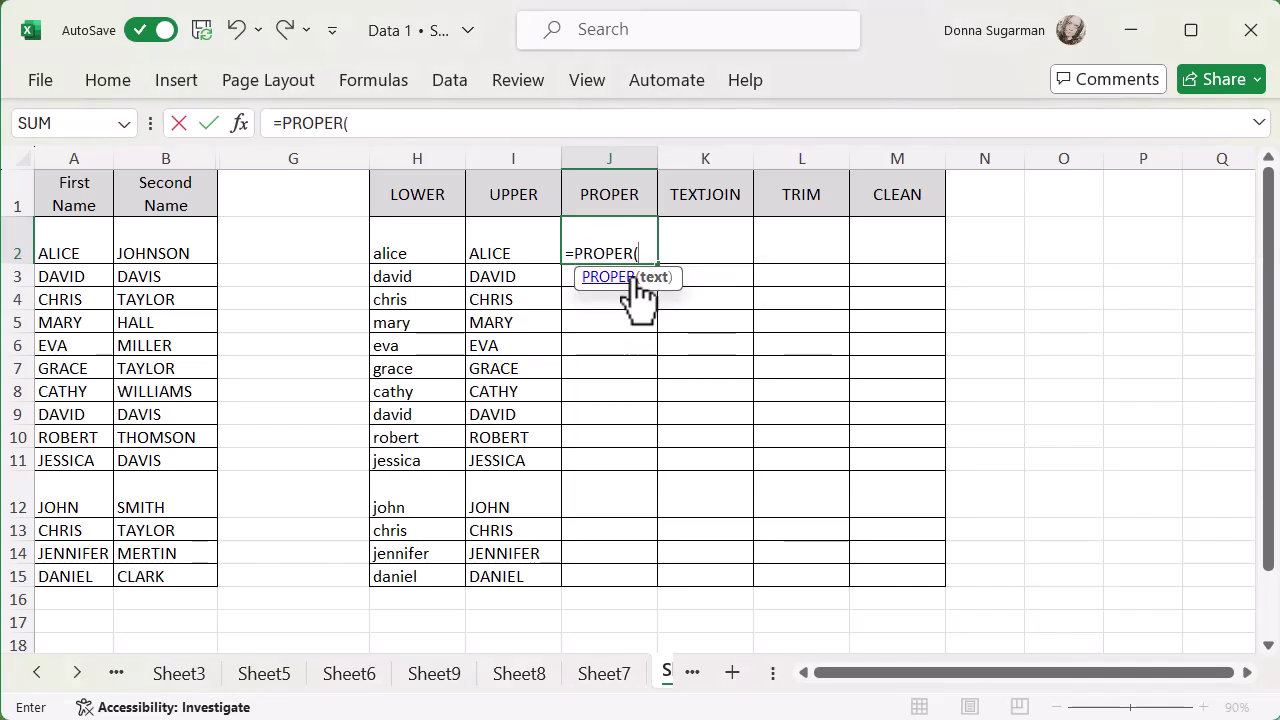
{"action": "left_click", "coordinate": [422, 240]}
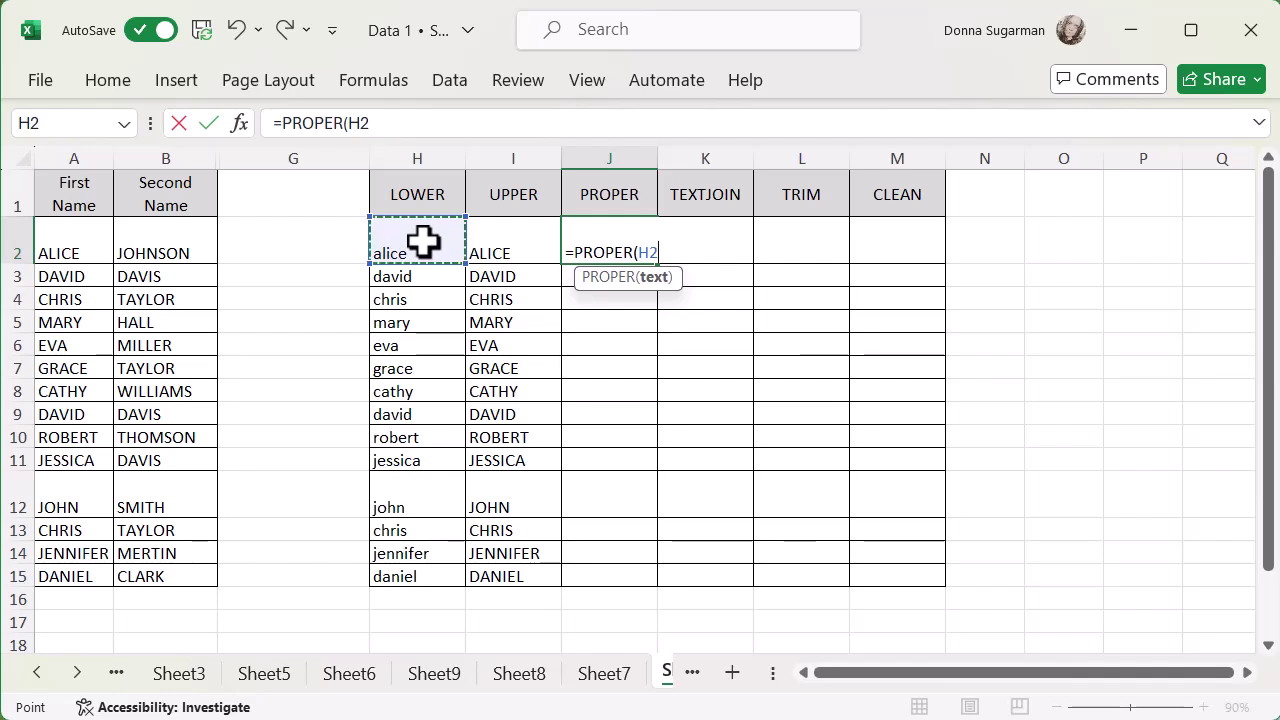
{"action": "type", "text": ")"}
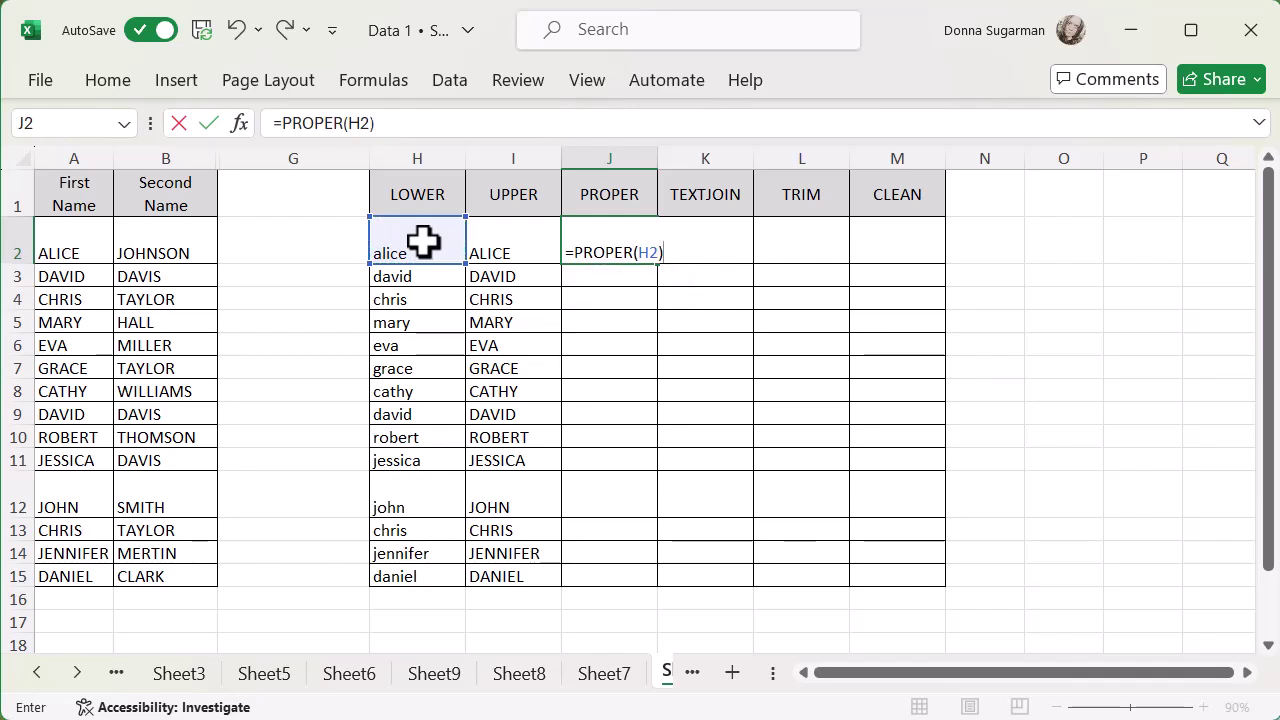
{"action": "key", "text": "Return"}
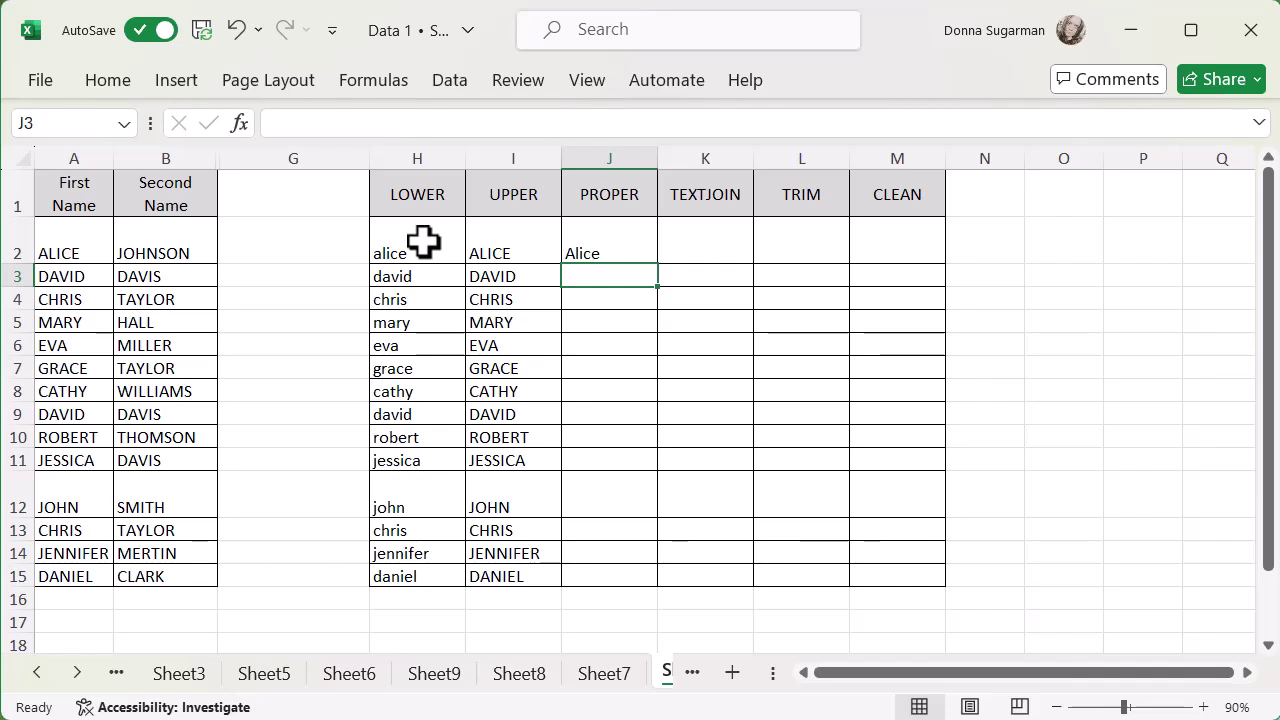
Replace J2's formula with =PROPER(I2) and fill it down through J15
{"action": "left_click", "coordinate": [598, 245]}
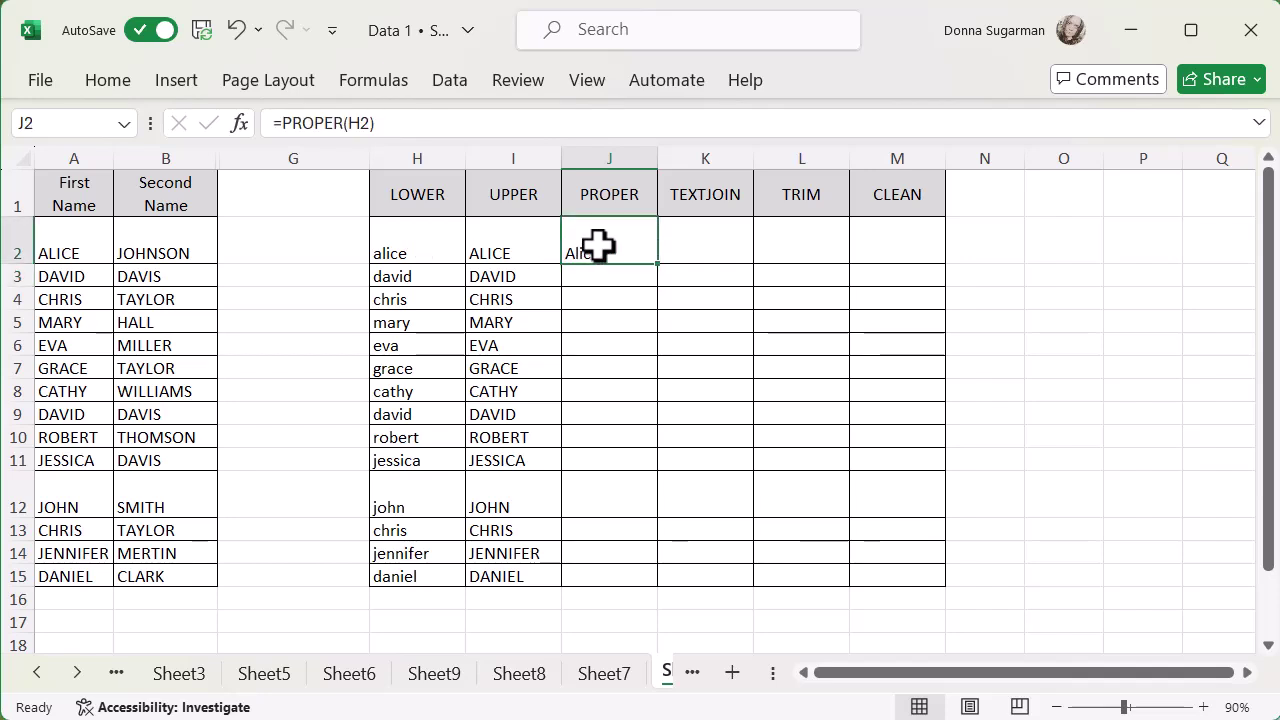
{"action": "type", "text": "="}
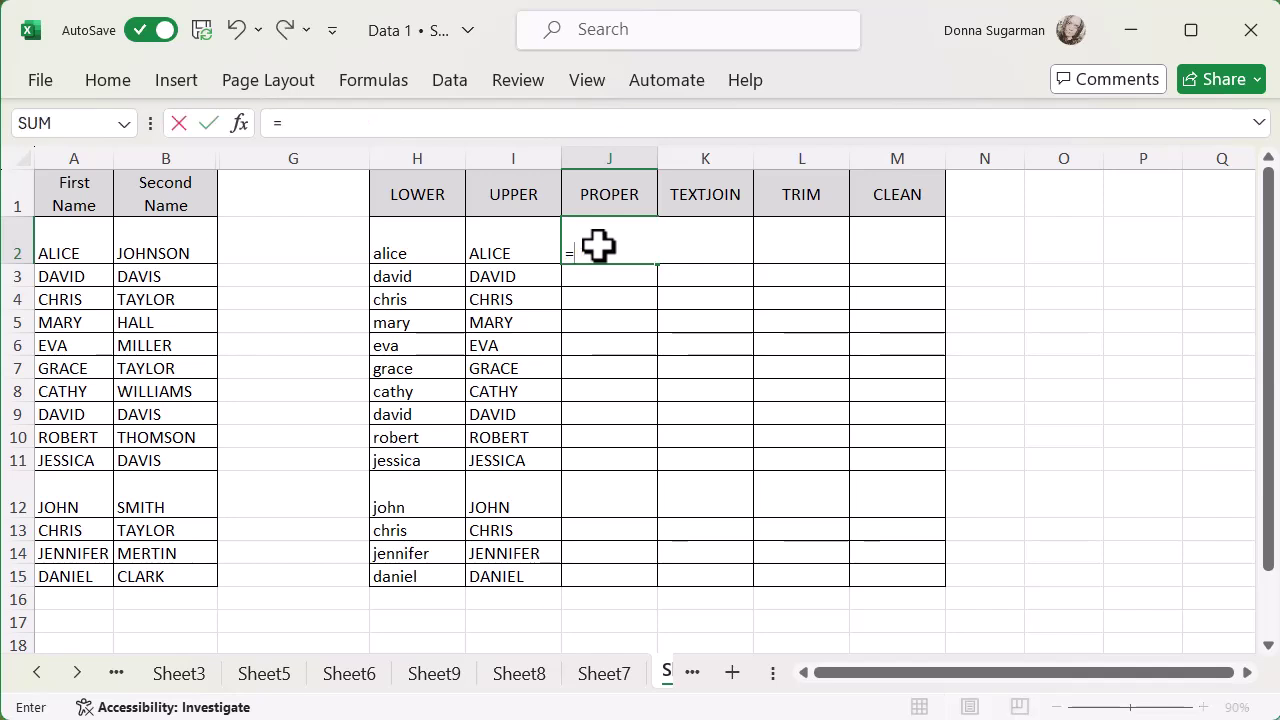
{"action": "type", "text": "prope"}
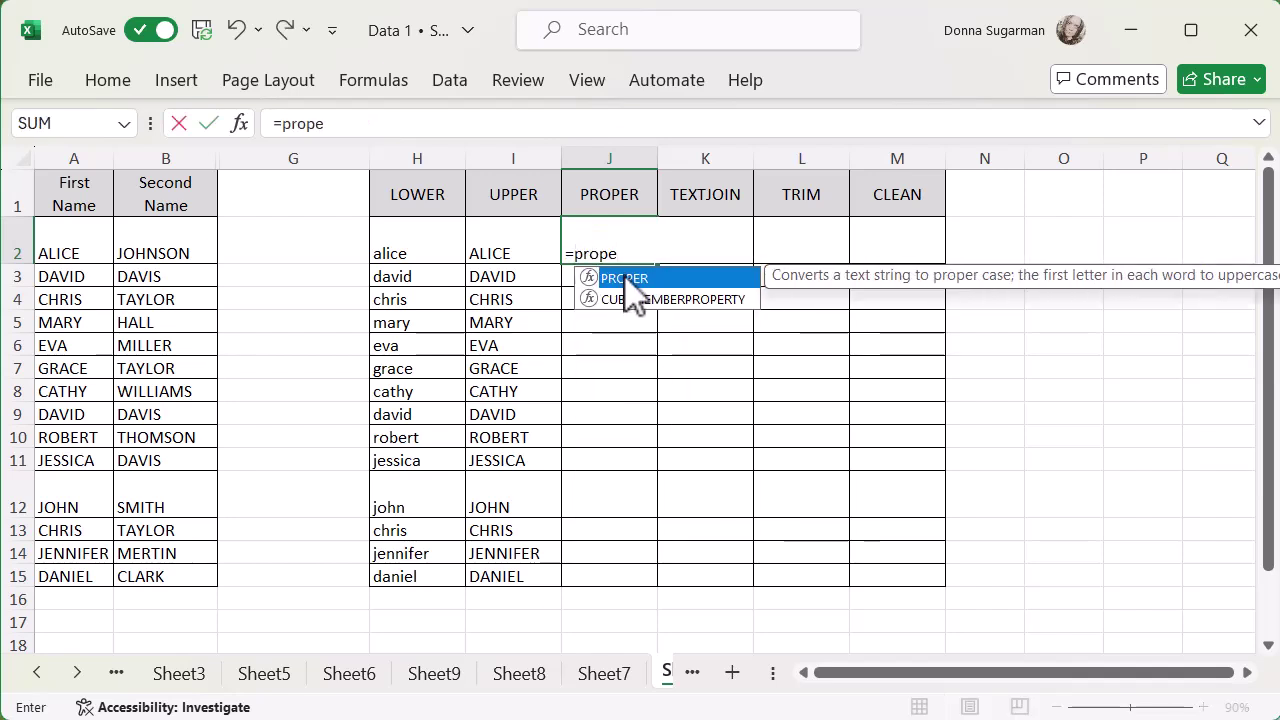
{"action": "double_click", "coordinate": [625, 278]}
{"action": "left_click", "coordinate": [496, 240]}
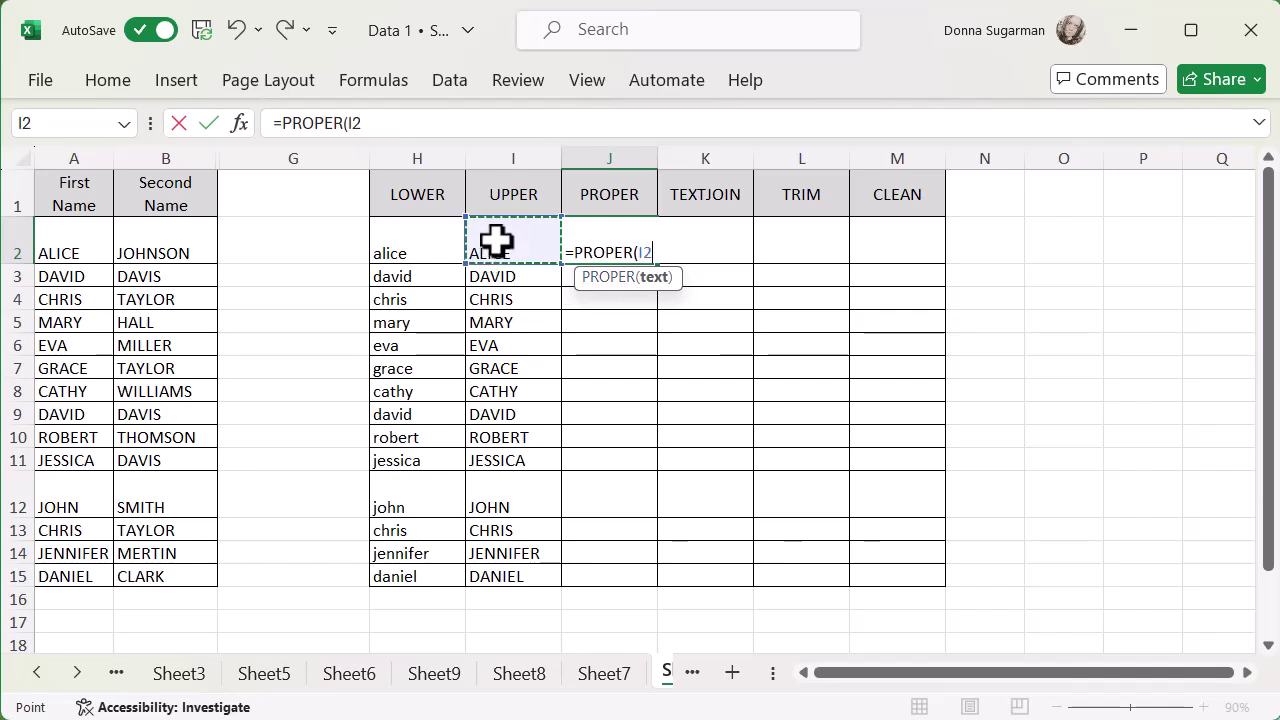
{"action": "type", "text": ")"}
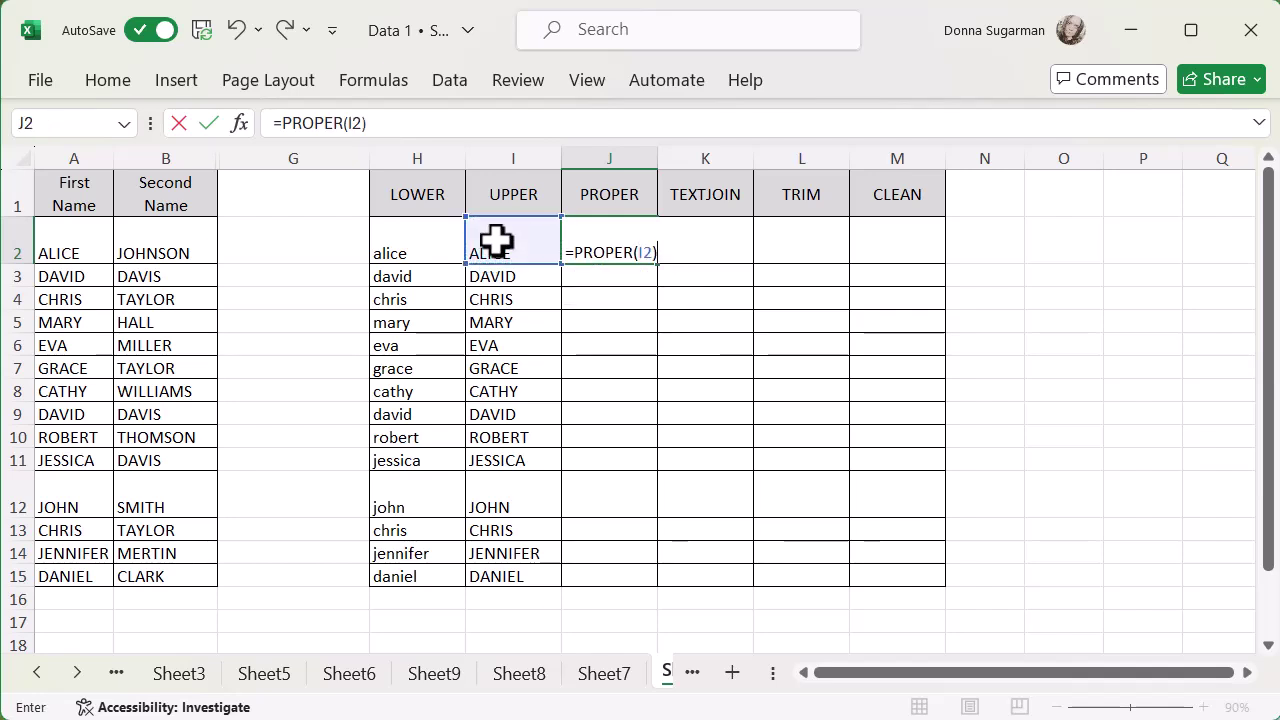
{"action": "key", "text": "Return"}
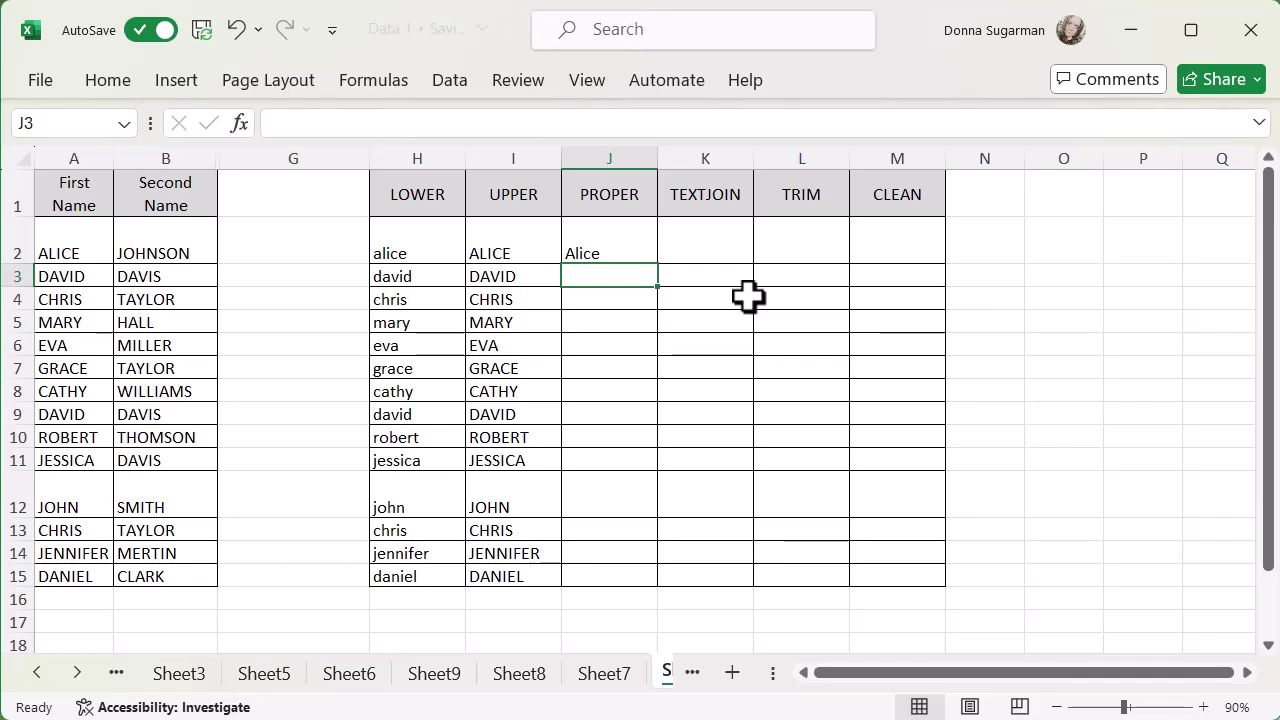
{"action": "left_click", "coordinate": [621, 242]}
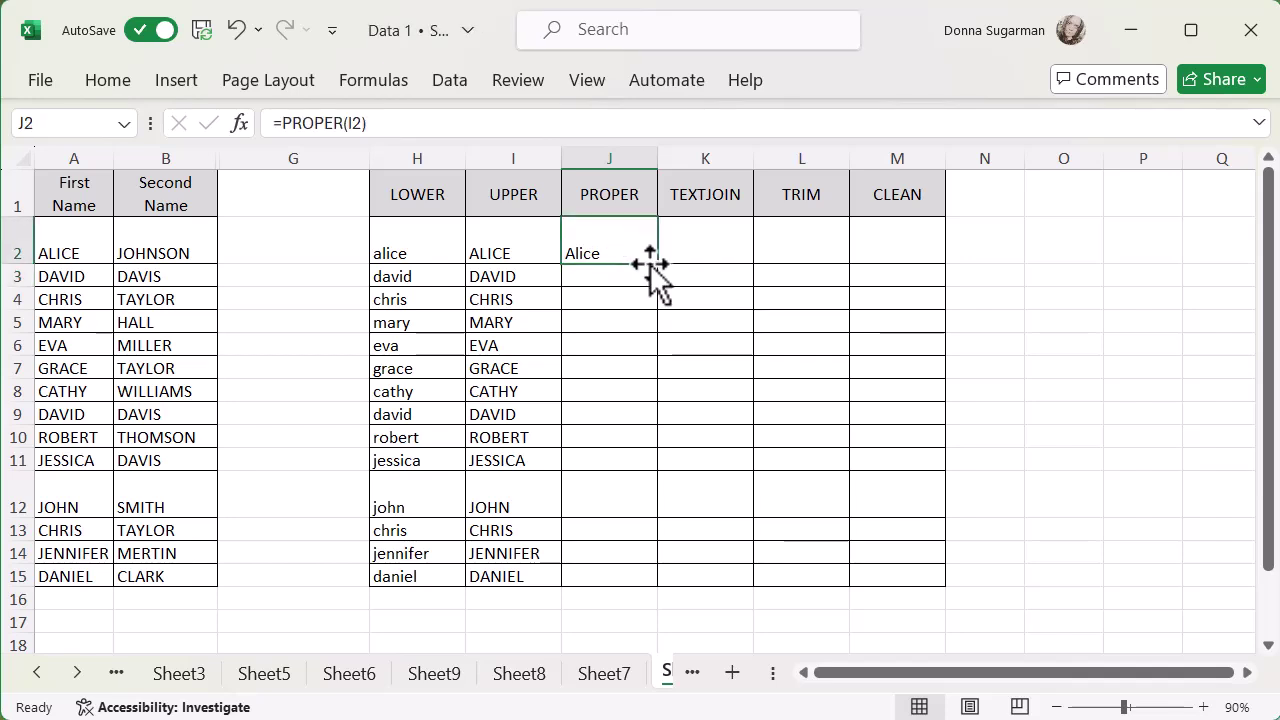
{"action": "left_click_drag", "start_coordinate": [657, 264], "coordinate": [645, 588]}
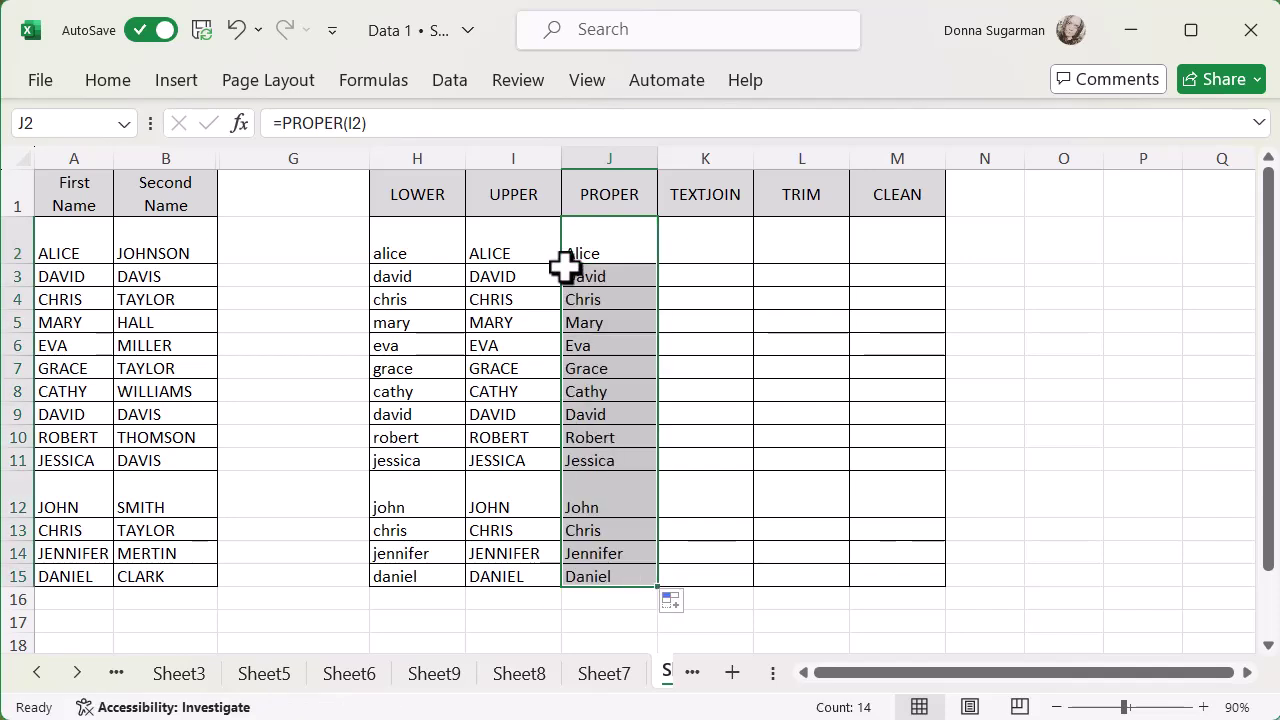
{"action": "left_click", "coordinate": [588, 240]}
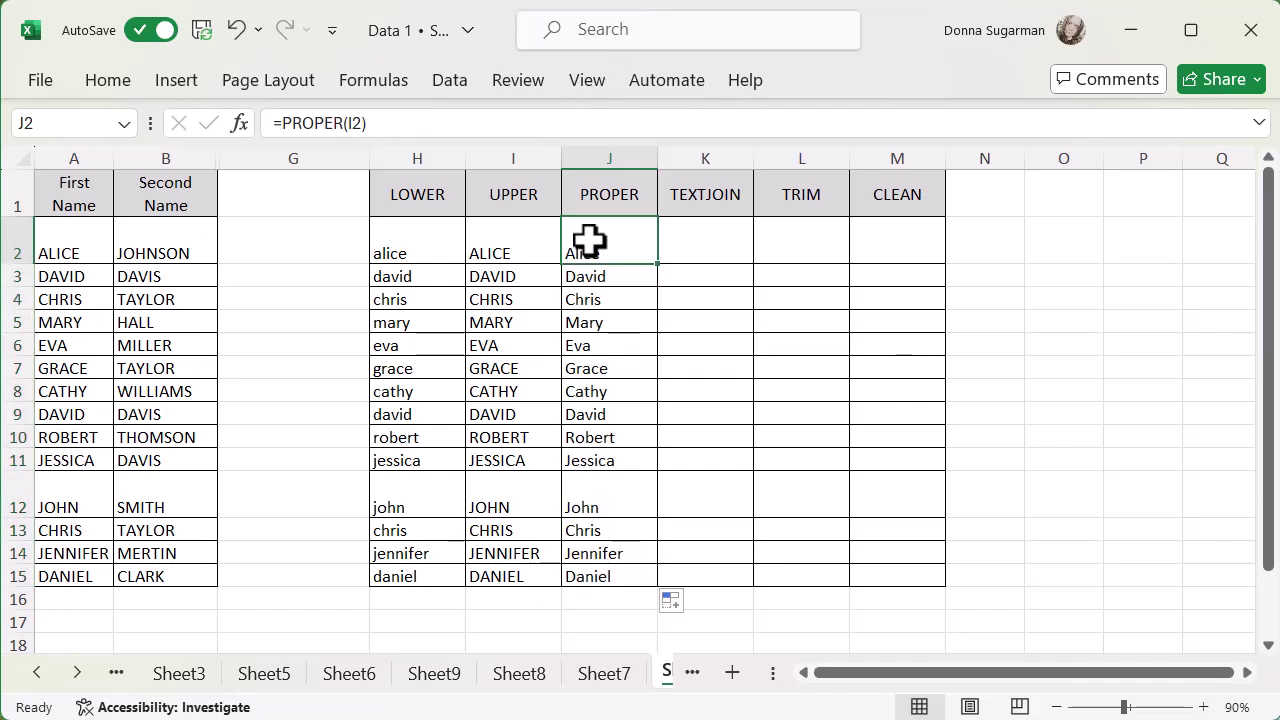
{"action": "left_click", "coordinate": [424, 226]}
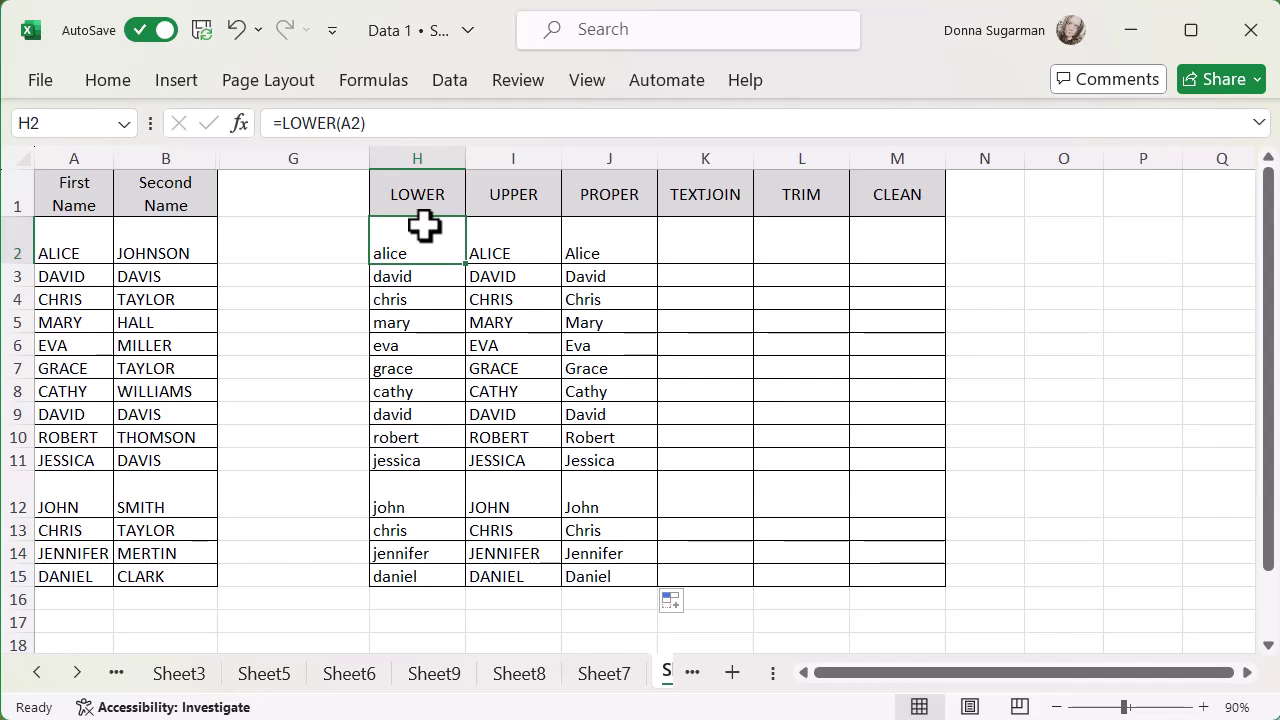
{"action": "key", "text": "Right"}
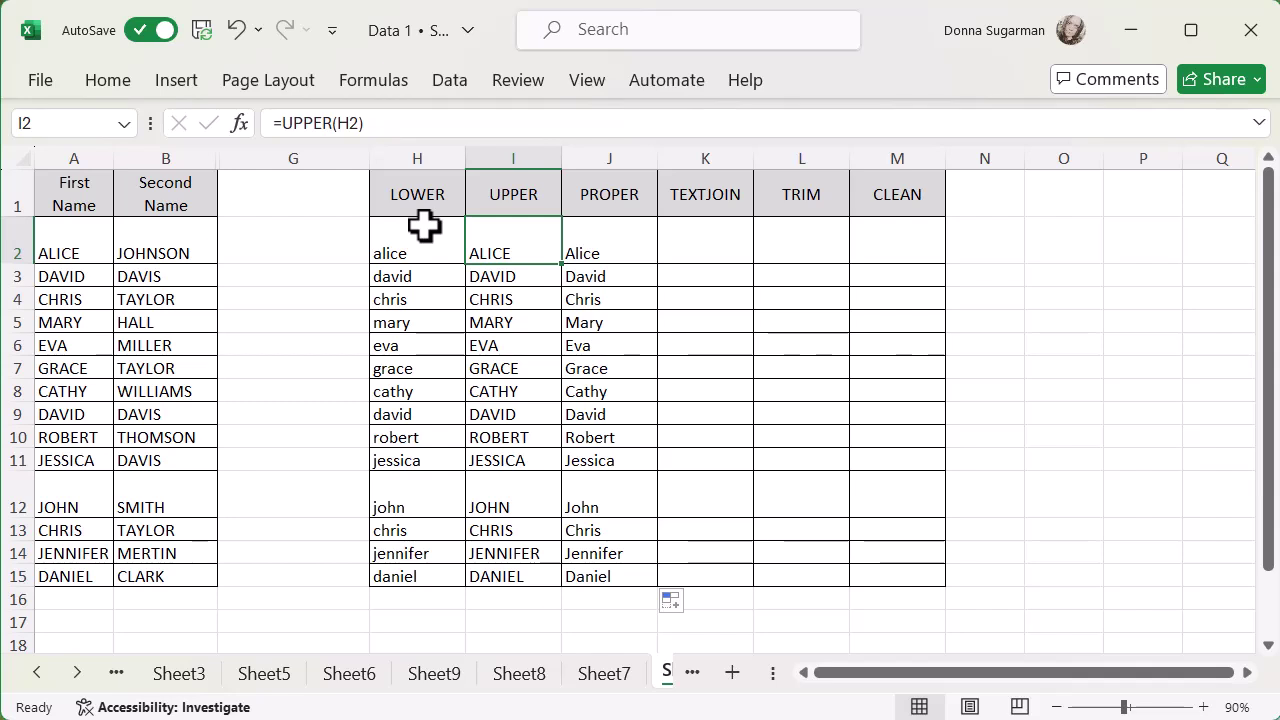
{"action": "key", "text": "Right"}
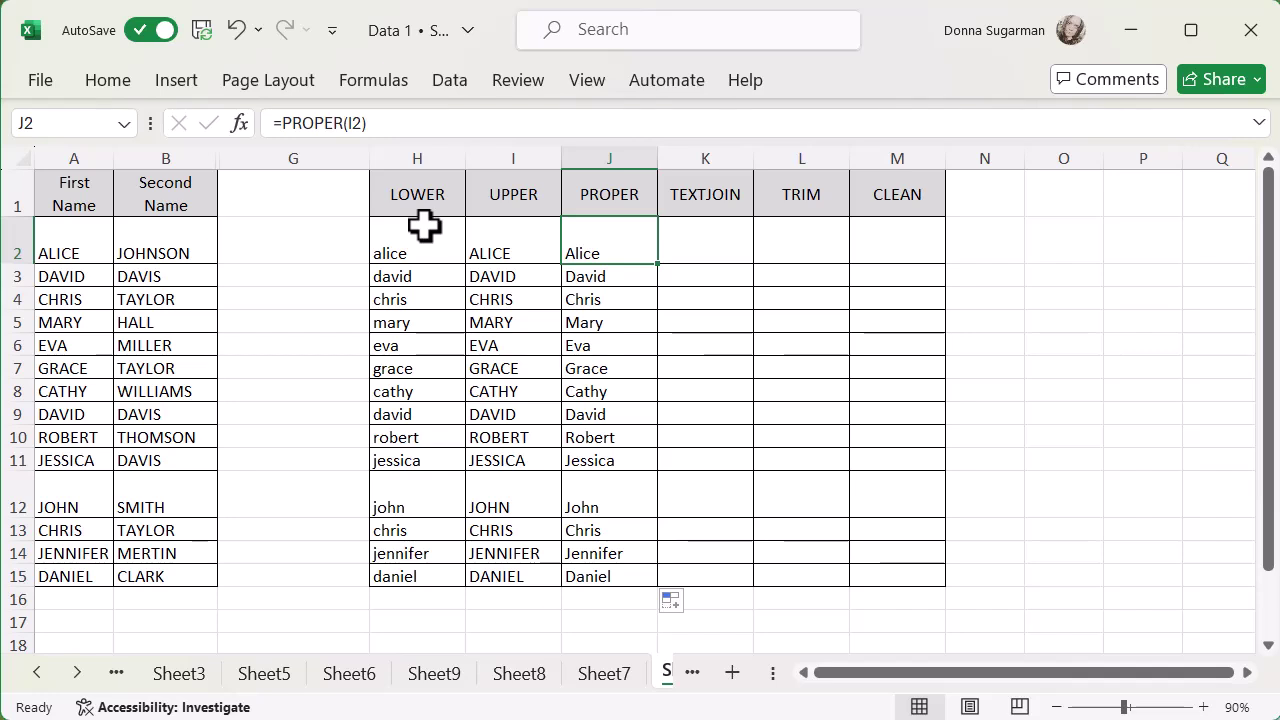
{"action": "key", "text": "Right"}
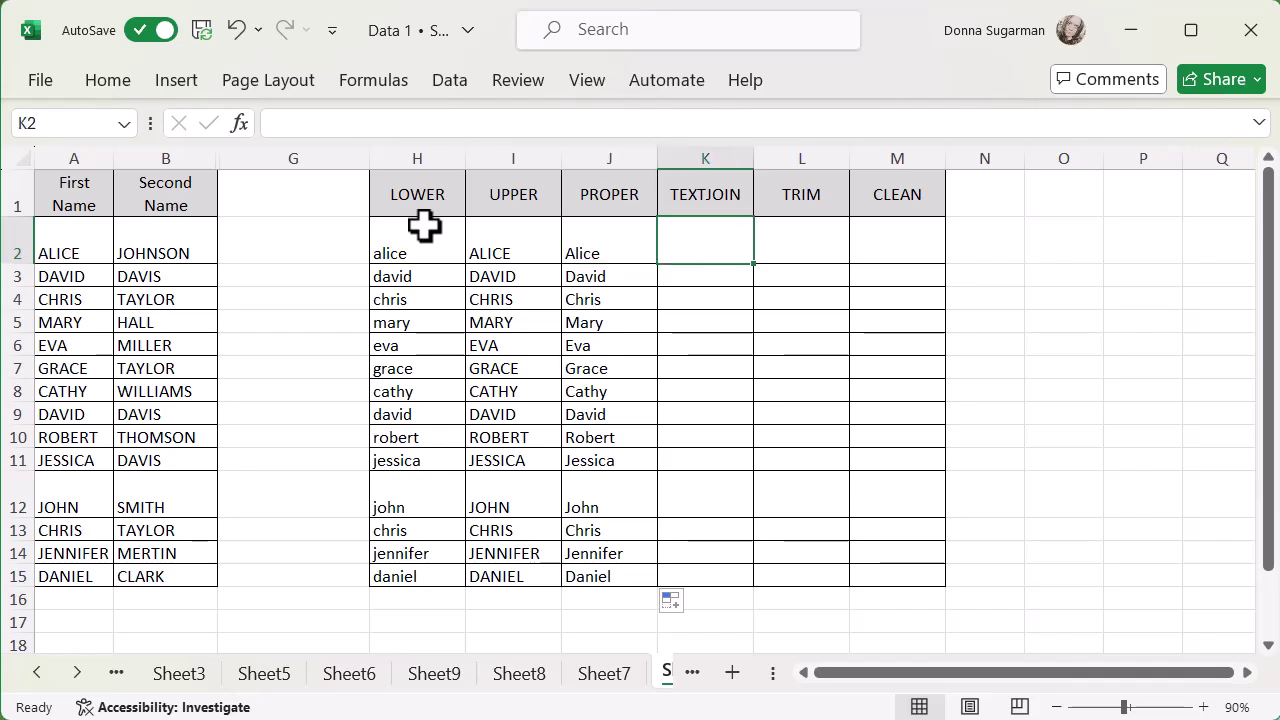
Begin =TEXTJOIN(" ",TRUE in K2, with a space delimiter and empty cells ignored
{"action": "type", "text": "="}
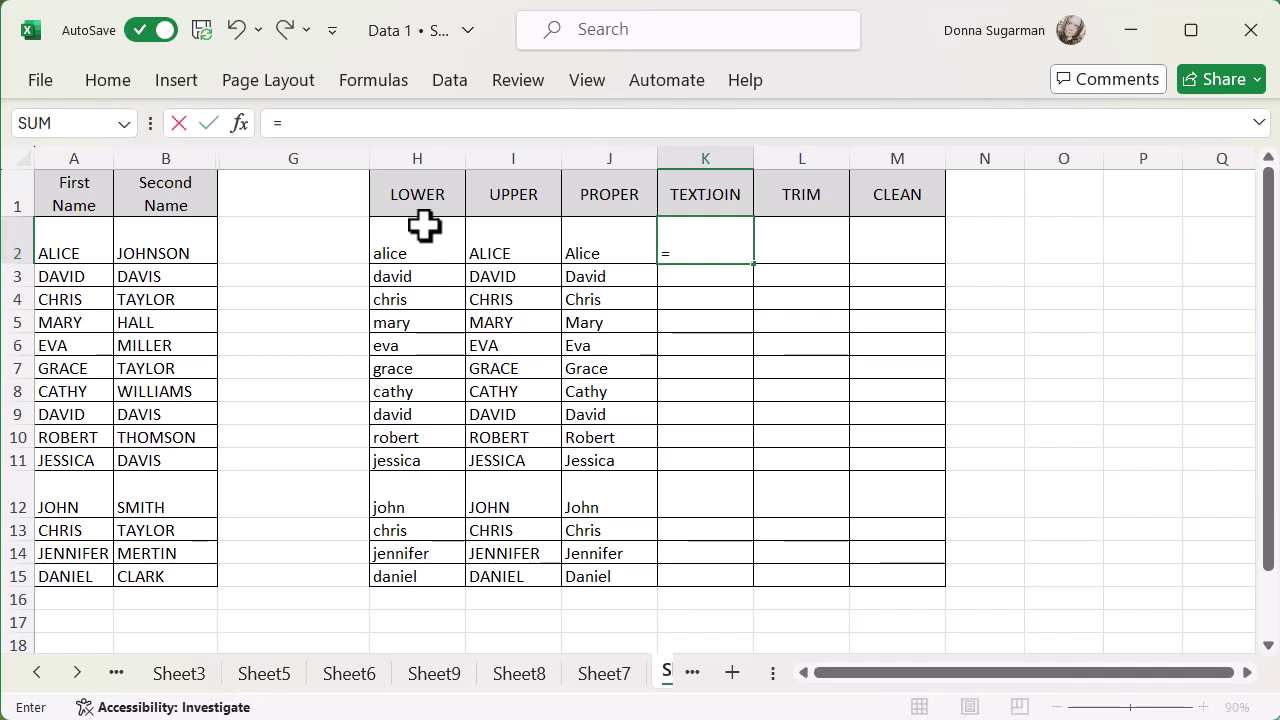
{"action": "type", "text": "text"}
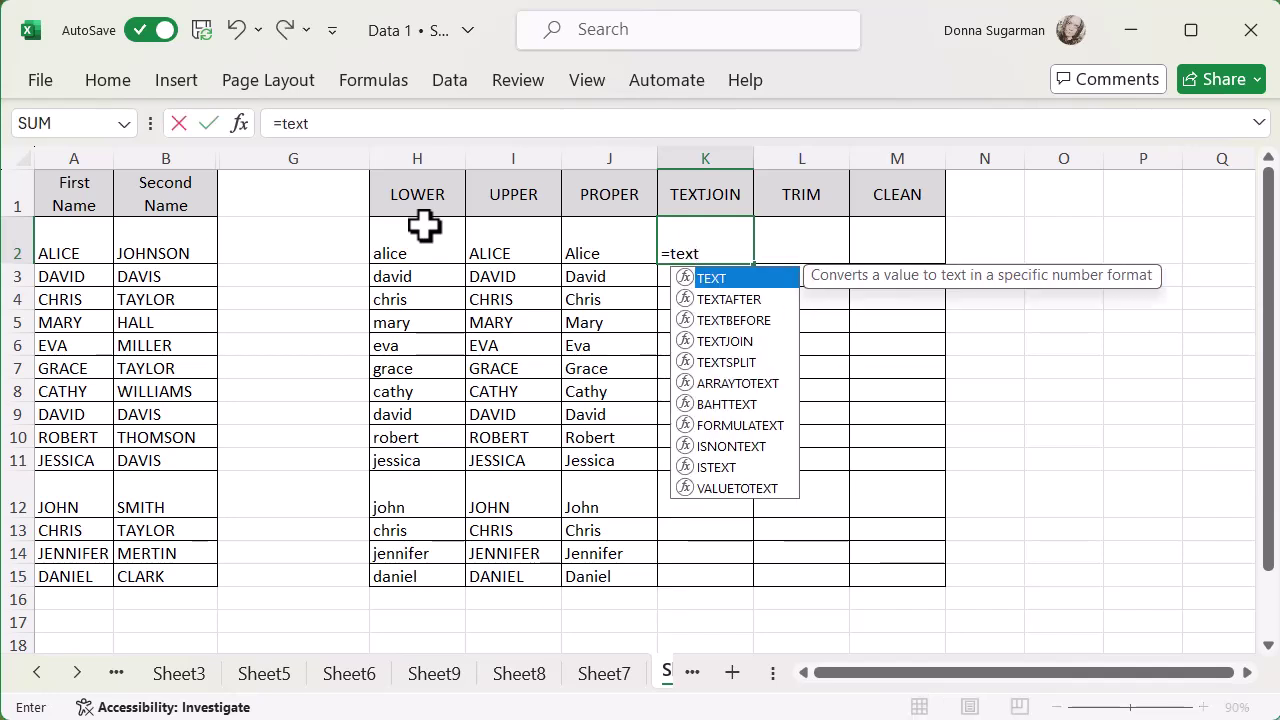
{"action": "left_click", "coordinate": [729, 341]}
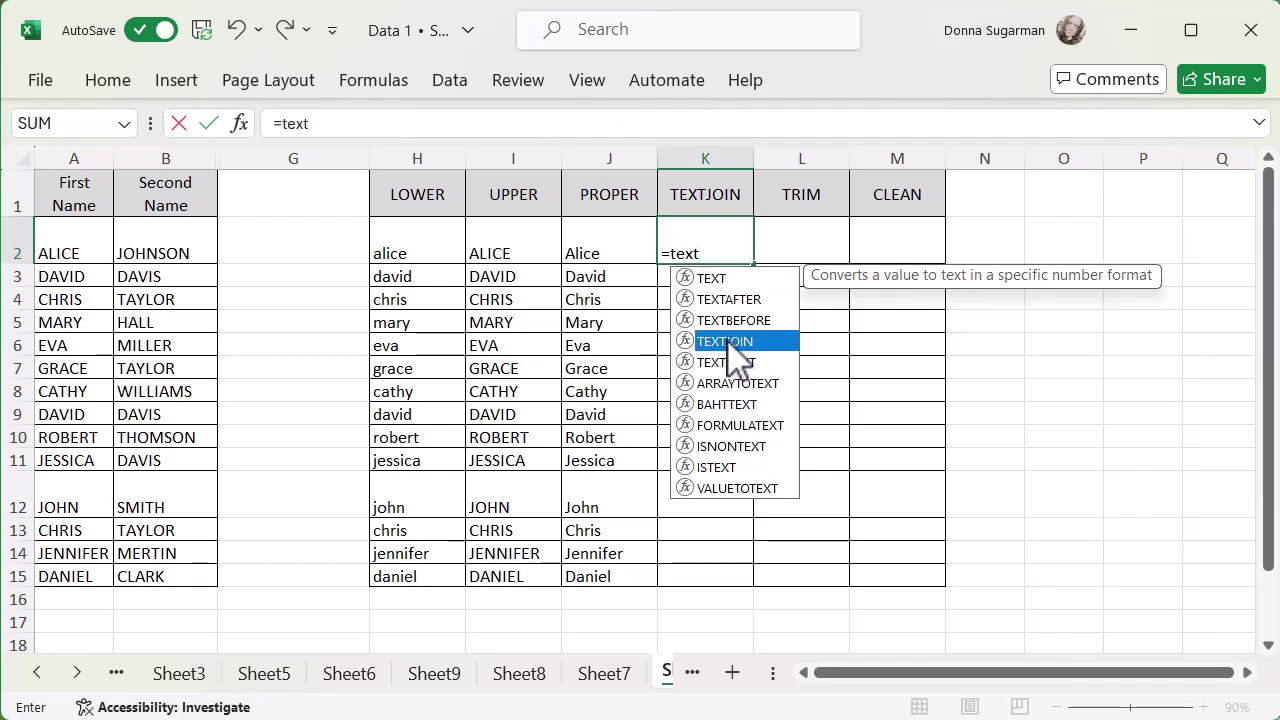
{"action": "double_click", "coordinate": [727, 341]}
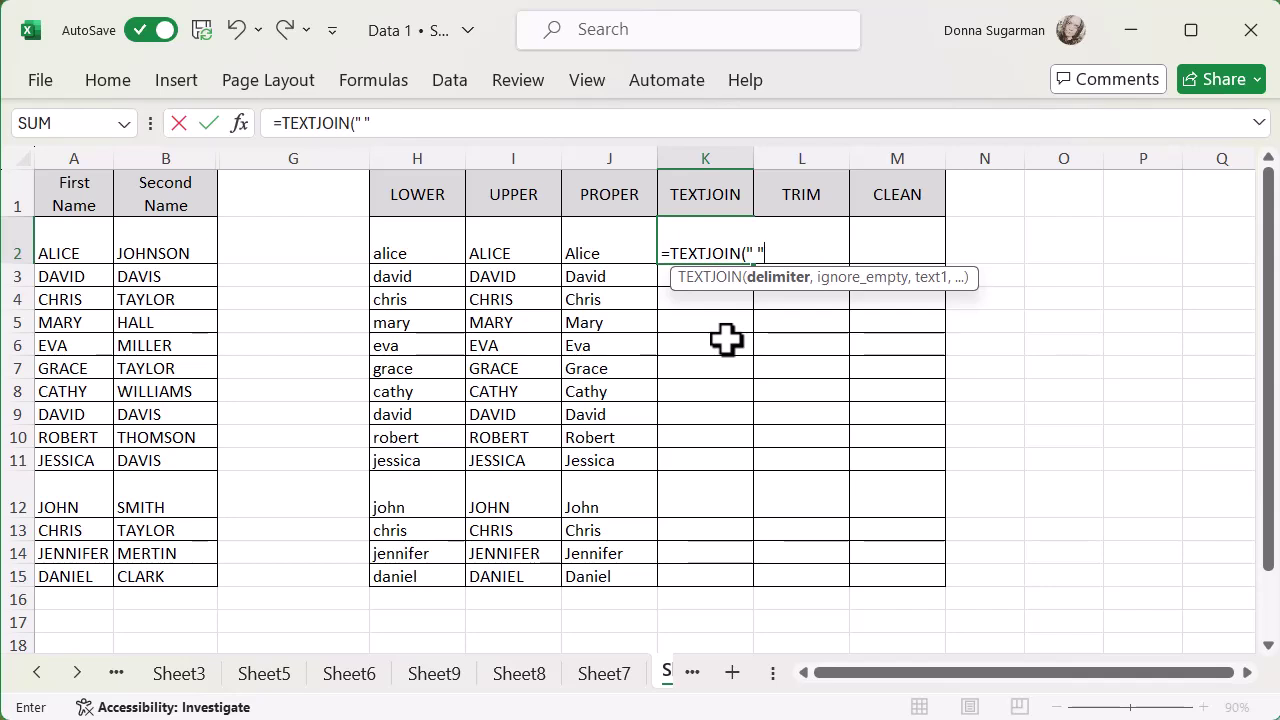
{"action": "type", "text": ","}
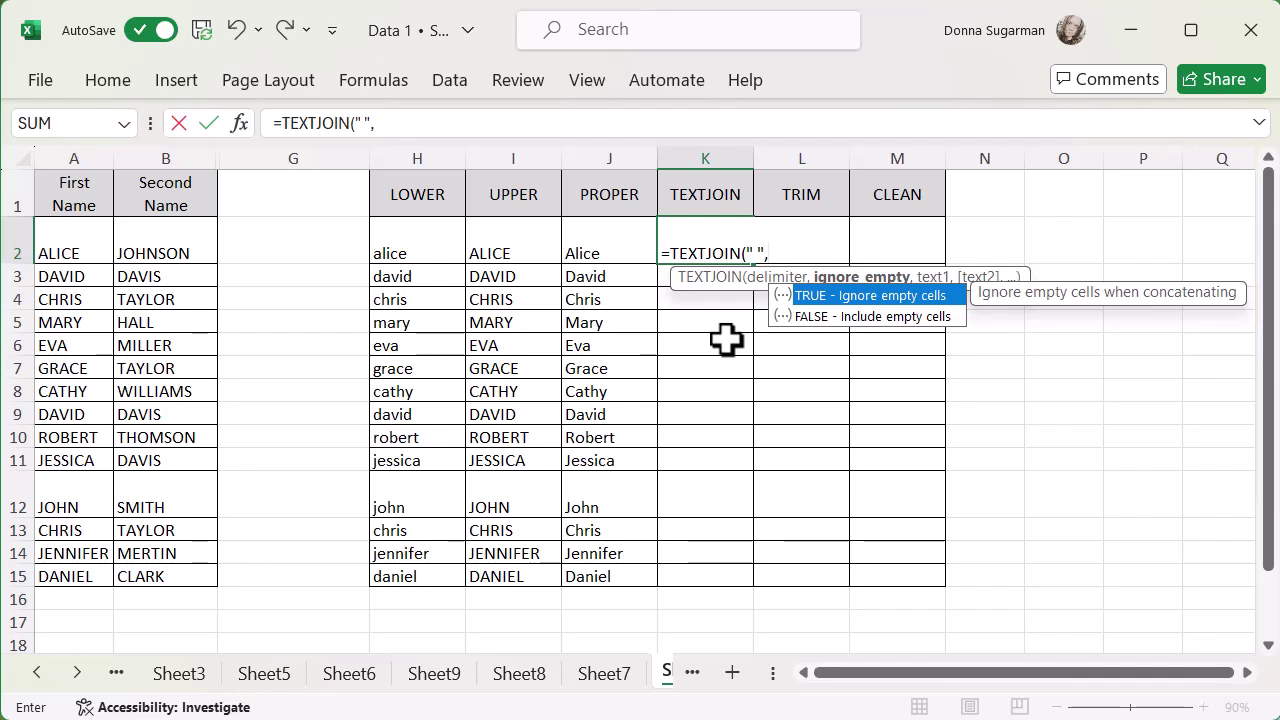
{"action": "double_click", "coordinate": [828, 296]}
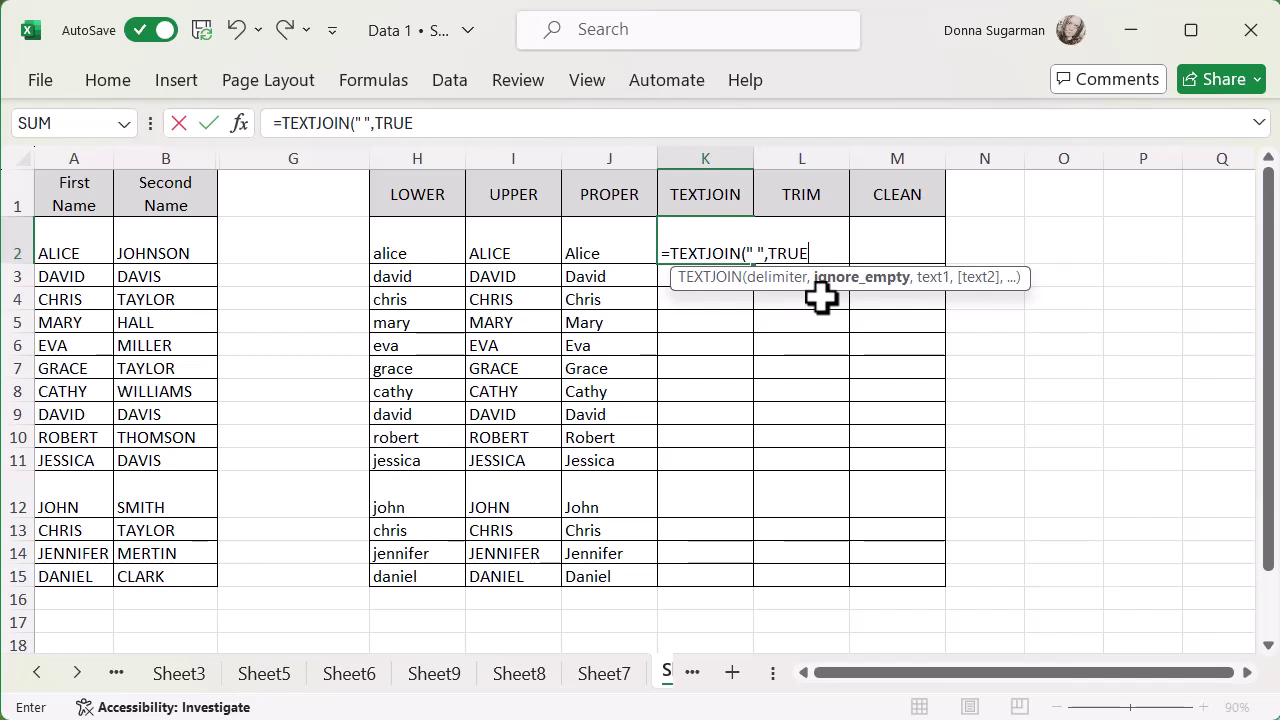
Finish K2 as =TEXTJOIN(" ",TRUE,A2:B2) so it shows the joined full name
{"action": "type", "text": ","}
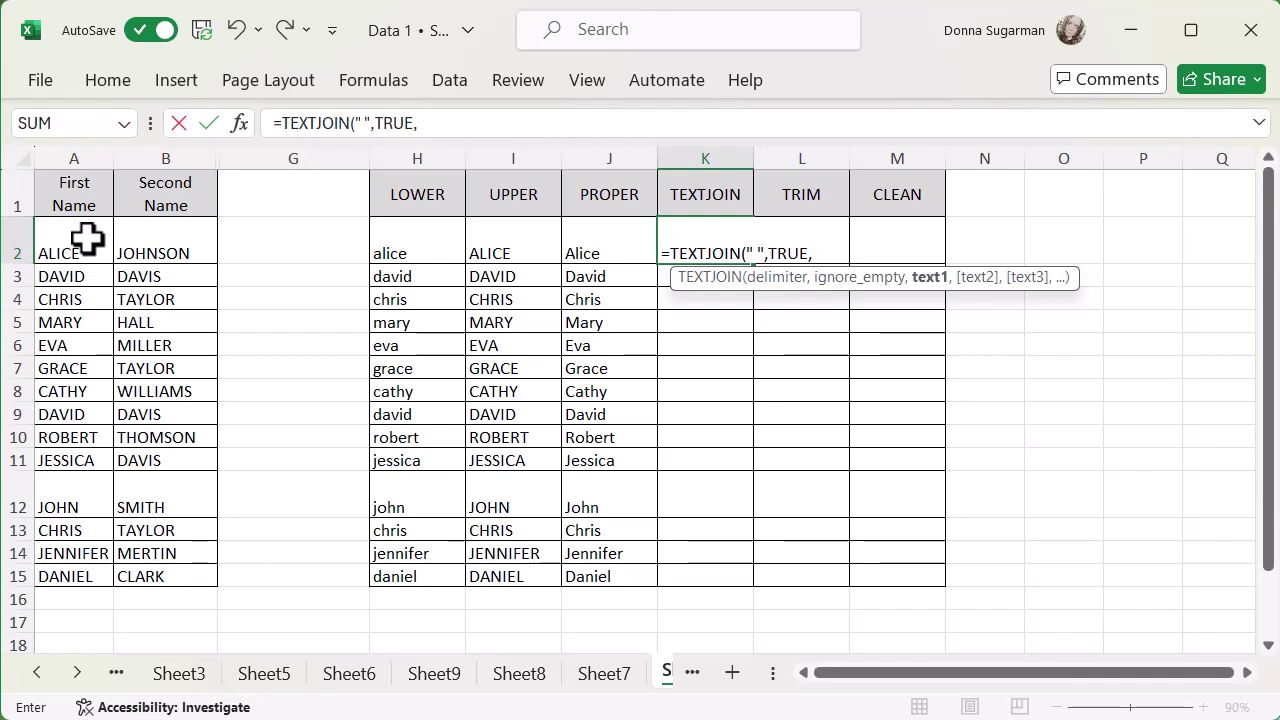
{"action": "left_click_drag", "start_coordinate": [87, 238], "coordinate": [146, 245]}
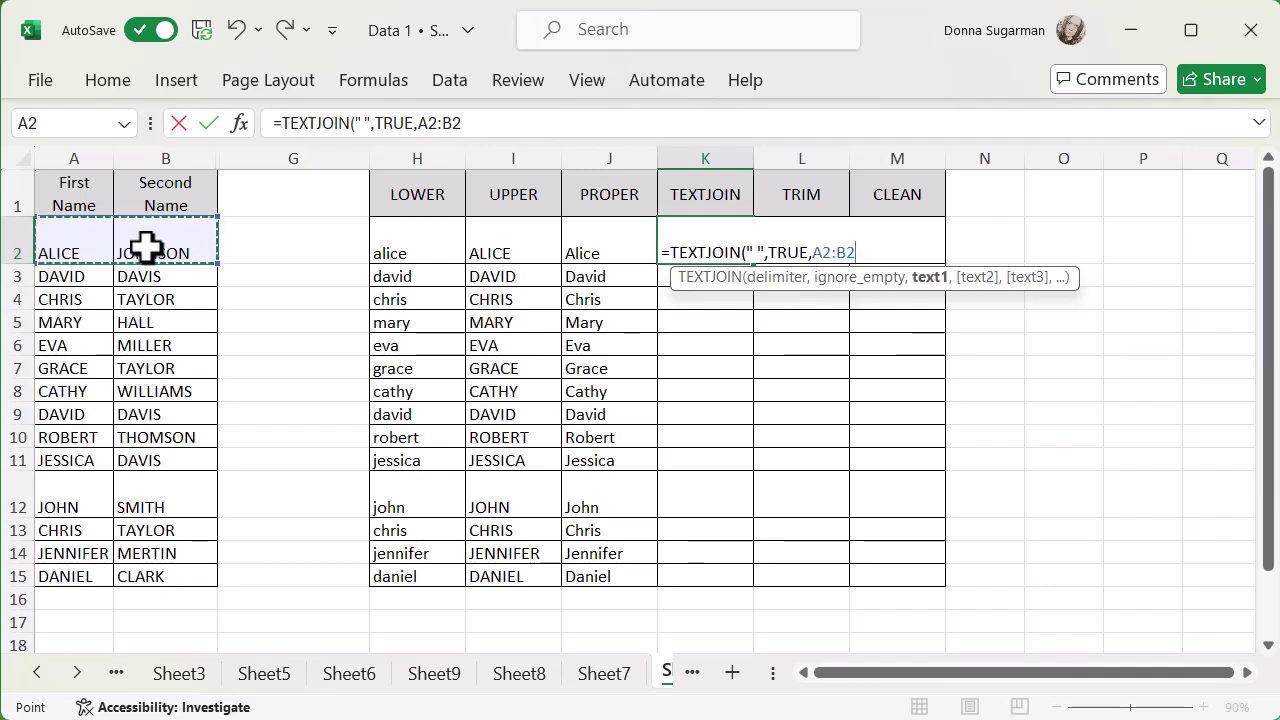
{"action": "type", "text": ")"}
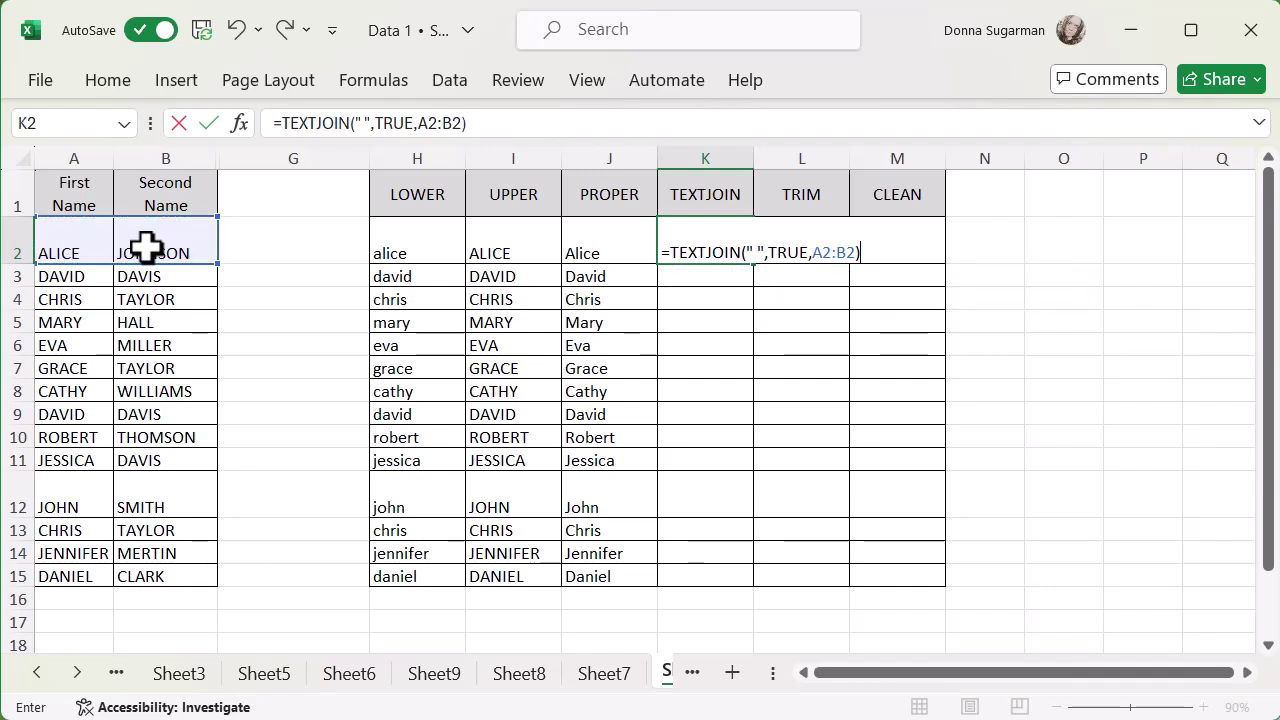
{"action": "key", "text": "Return"}
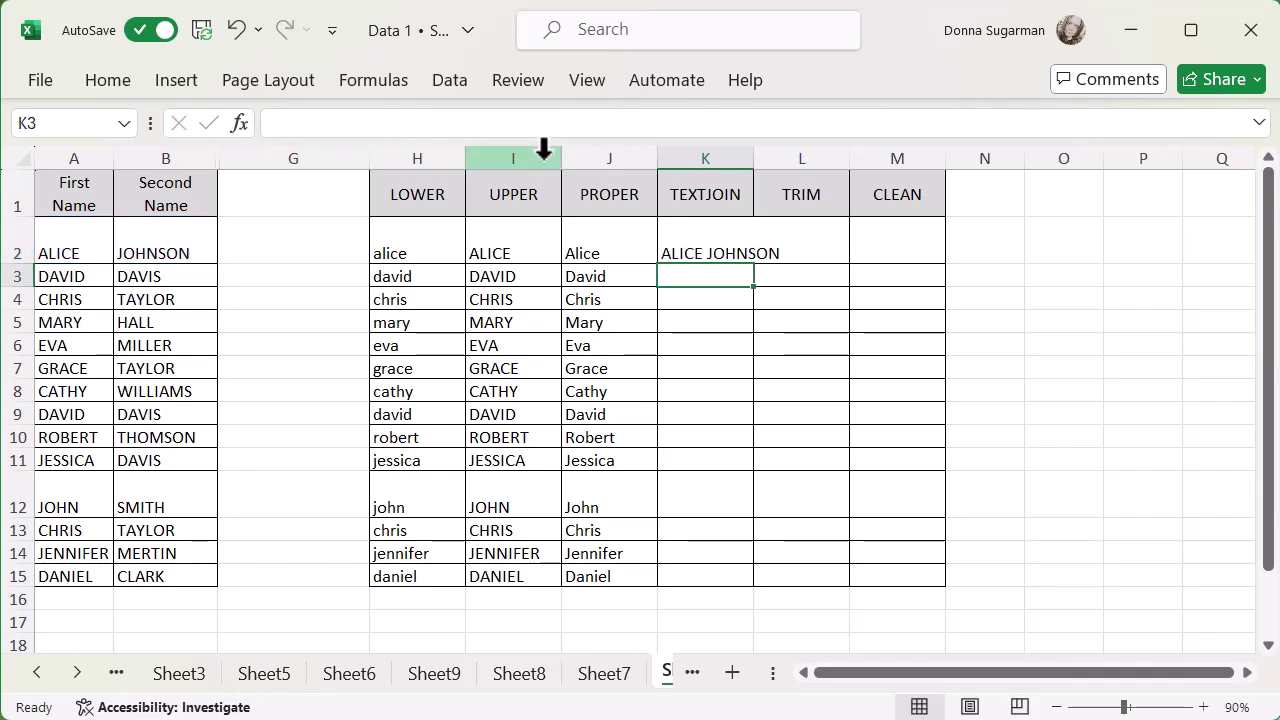
Widen column K and fill the TEXTJOIN formula down K2:K15
{"action": "left_click_drag", "start_coordinate": [754, 158], "coordinate": [811, 152]}
{"action": "left_click", "coordinate": [780, 254]}
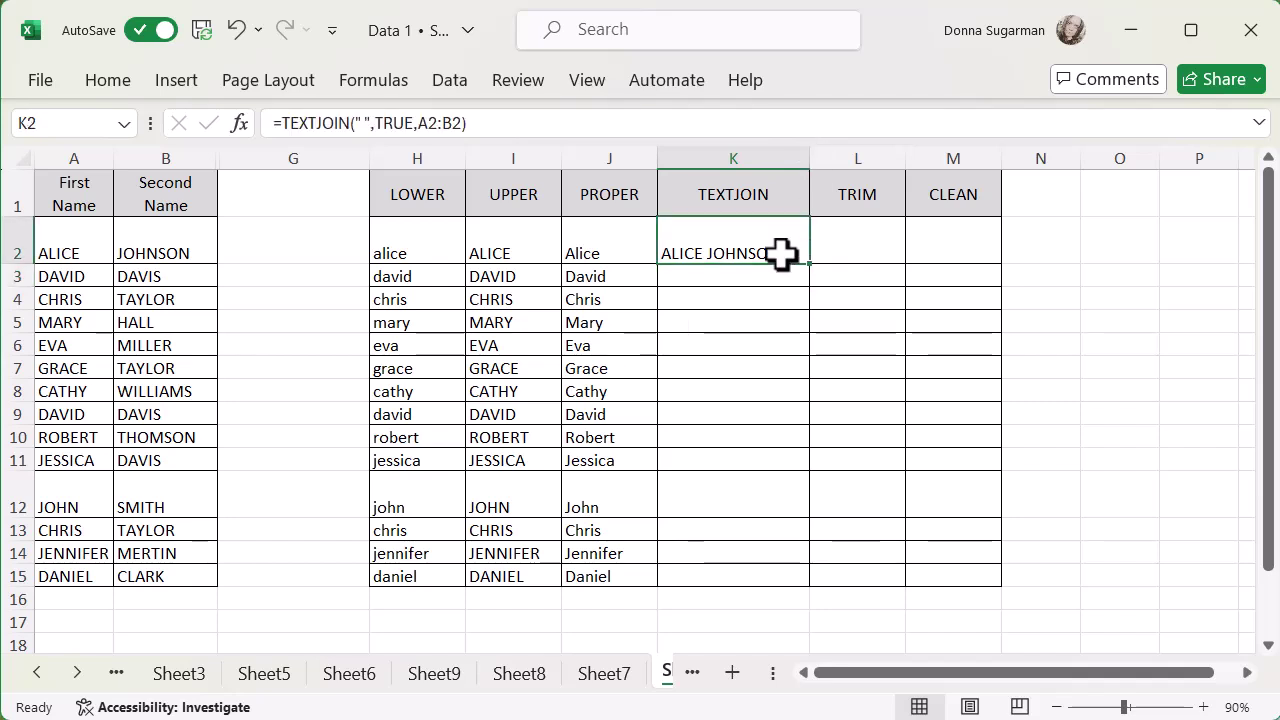
{"action": "left_click_drag", "start_coordinate": [808, 265], "coordinate": [798, 587]}
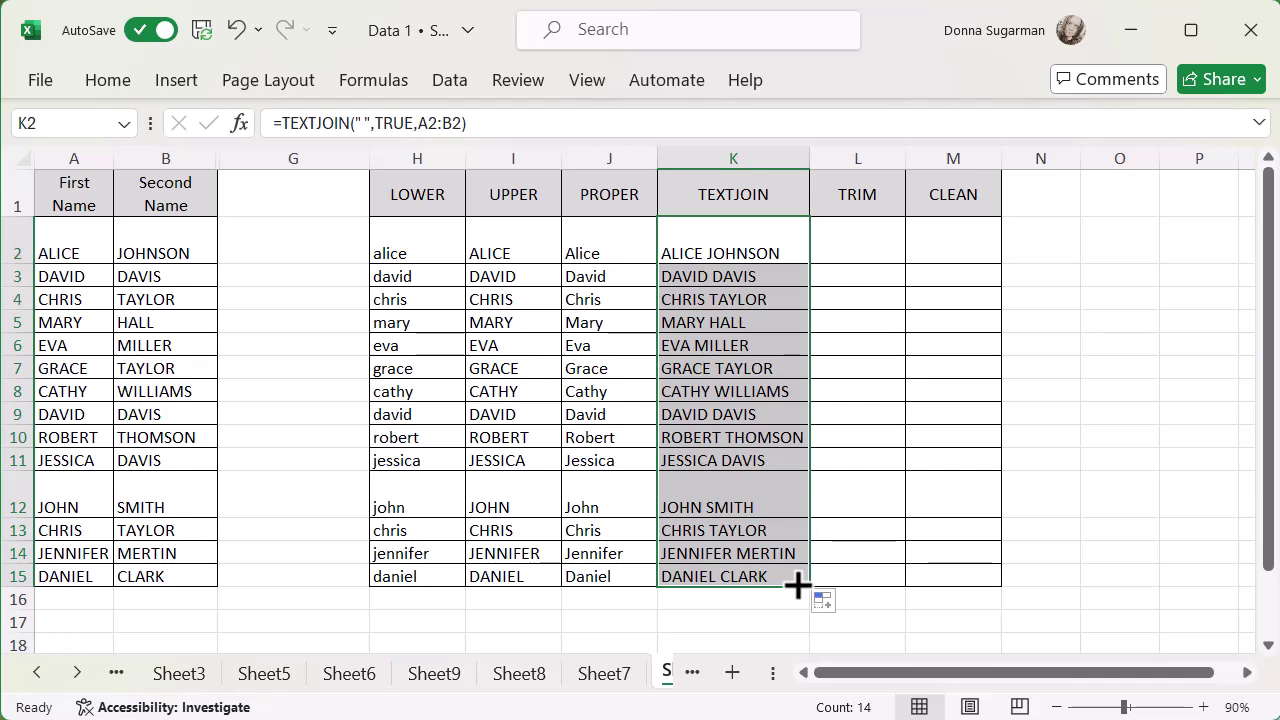
{"action": "key", "text": "ctrl+z"}
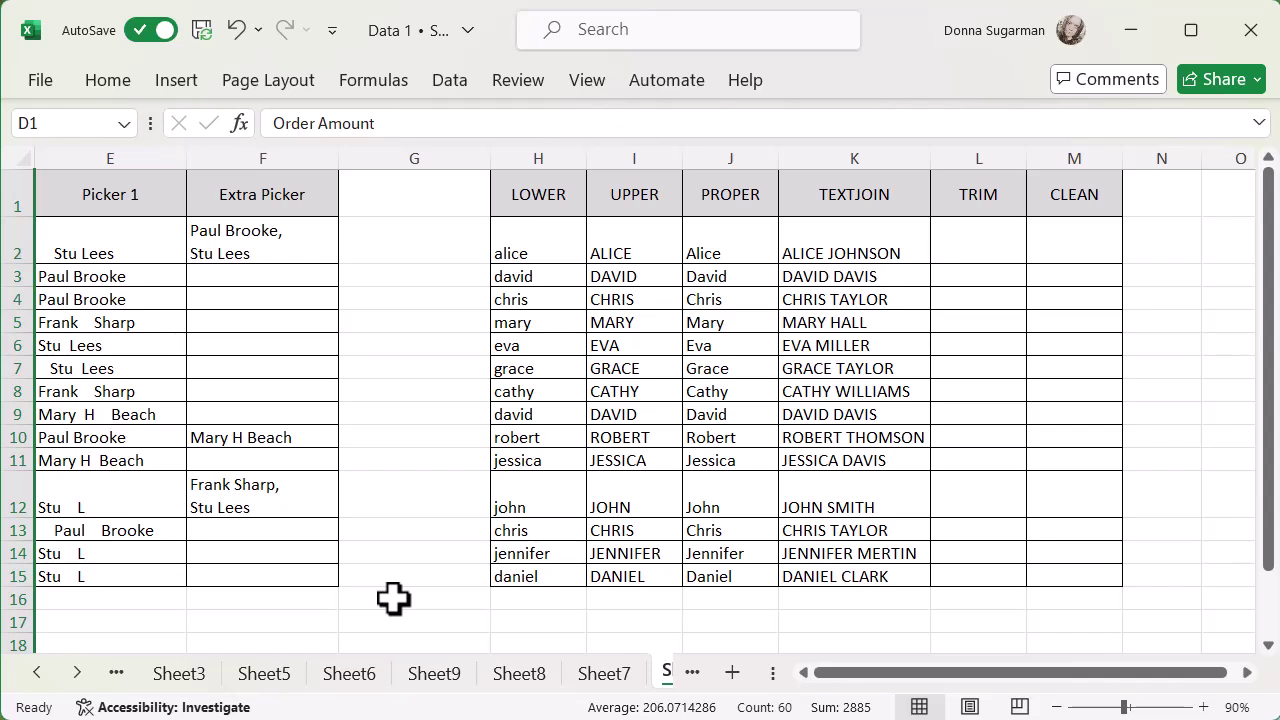
Enter =TRIM(E2) in L2 to strip the name's extra spaces
{"action": "left_click", "coordinate": [993, 236]}
{"action": "type", "text": "="}
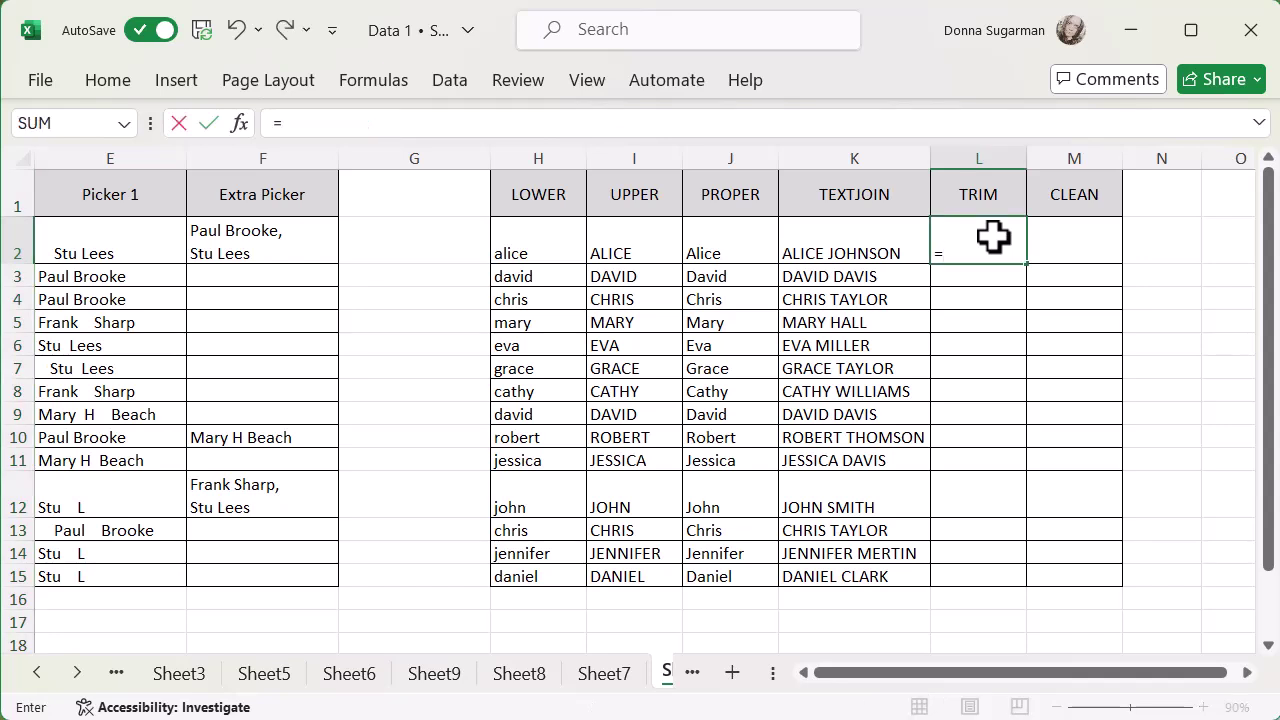
{"action": "type", "text": "trim"}
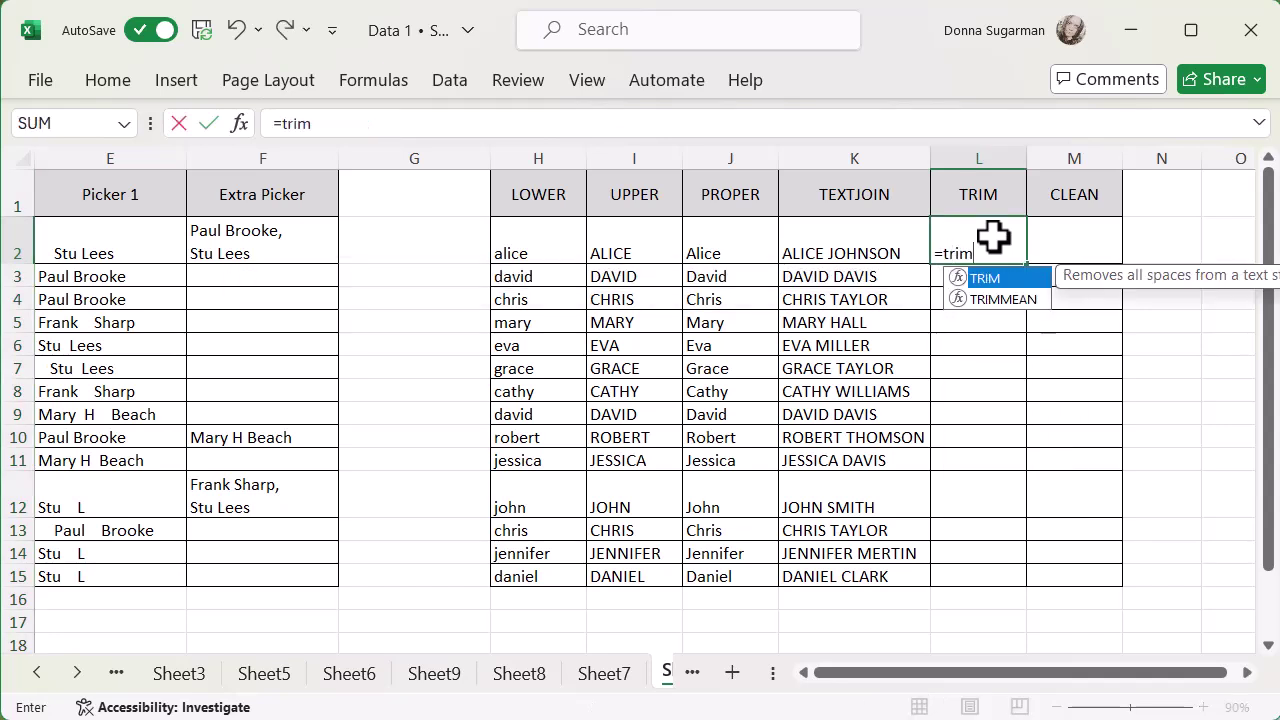
{"action": "double_click", "coordinate": [1005, 279]}
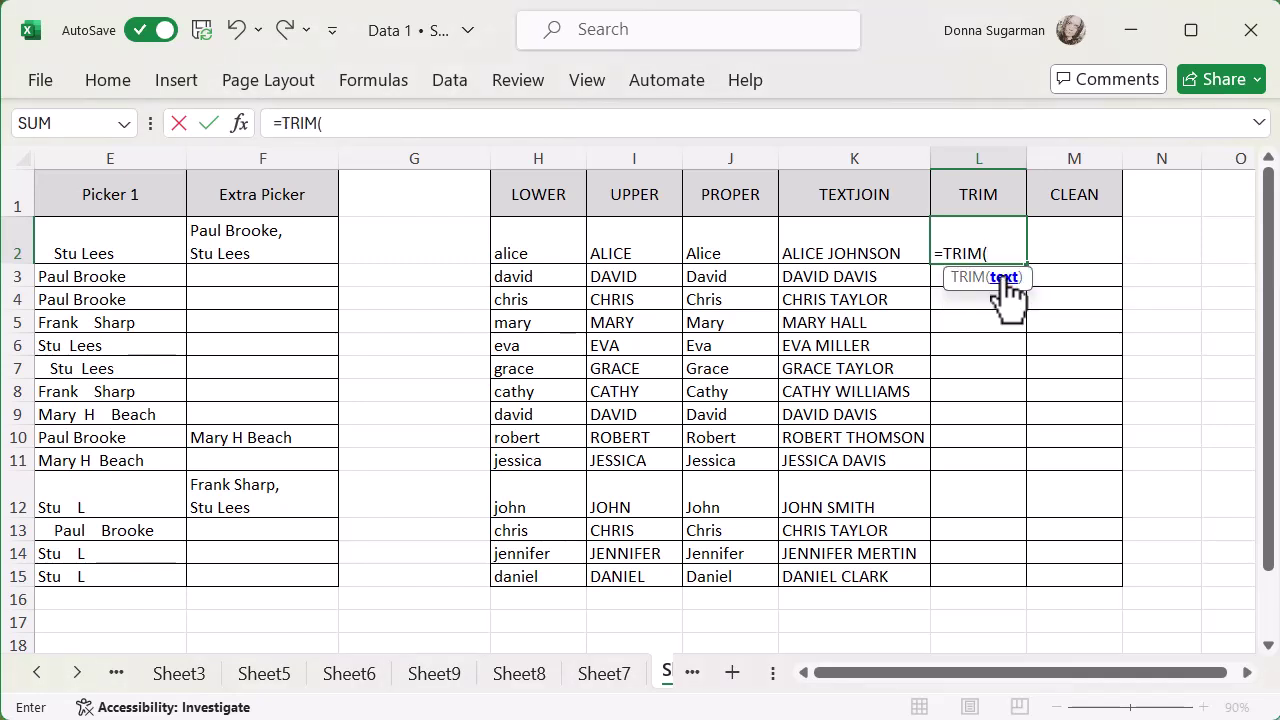
{"action": "left_click", "coordinate": [102, 237]}
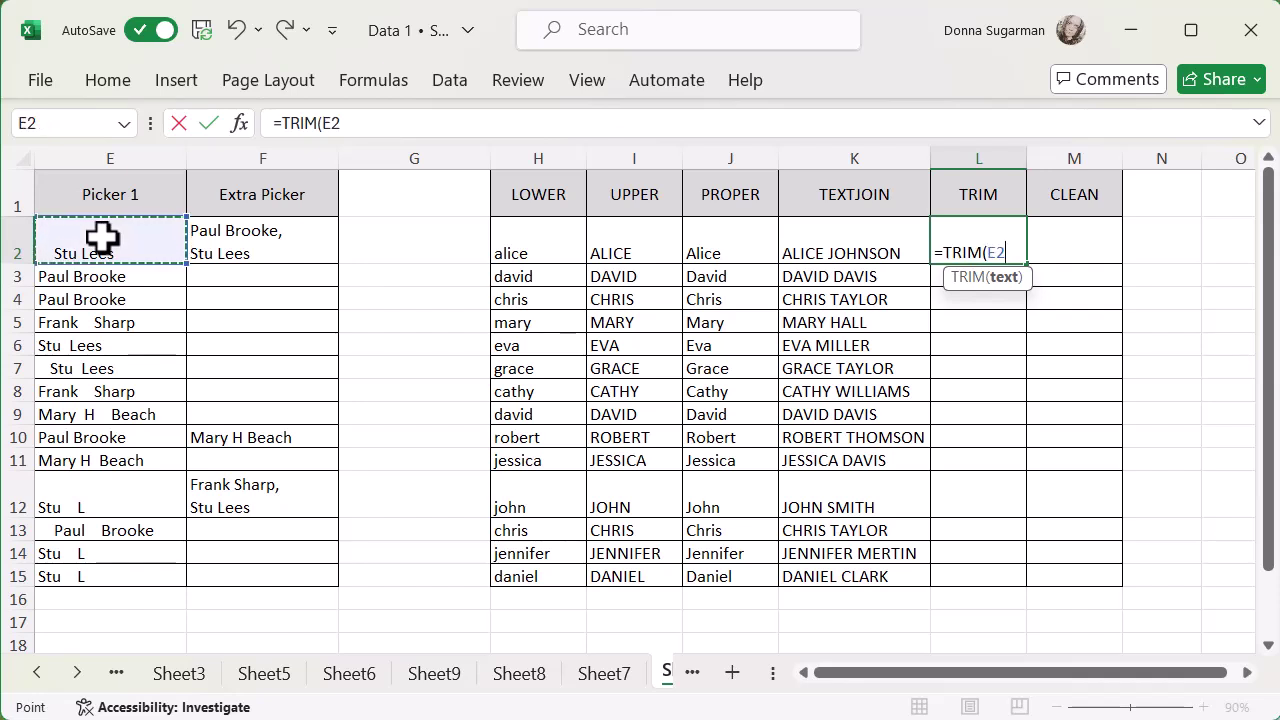
{"action": "type", "text": ")"}
{"action": "key", "text": "Return"}
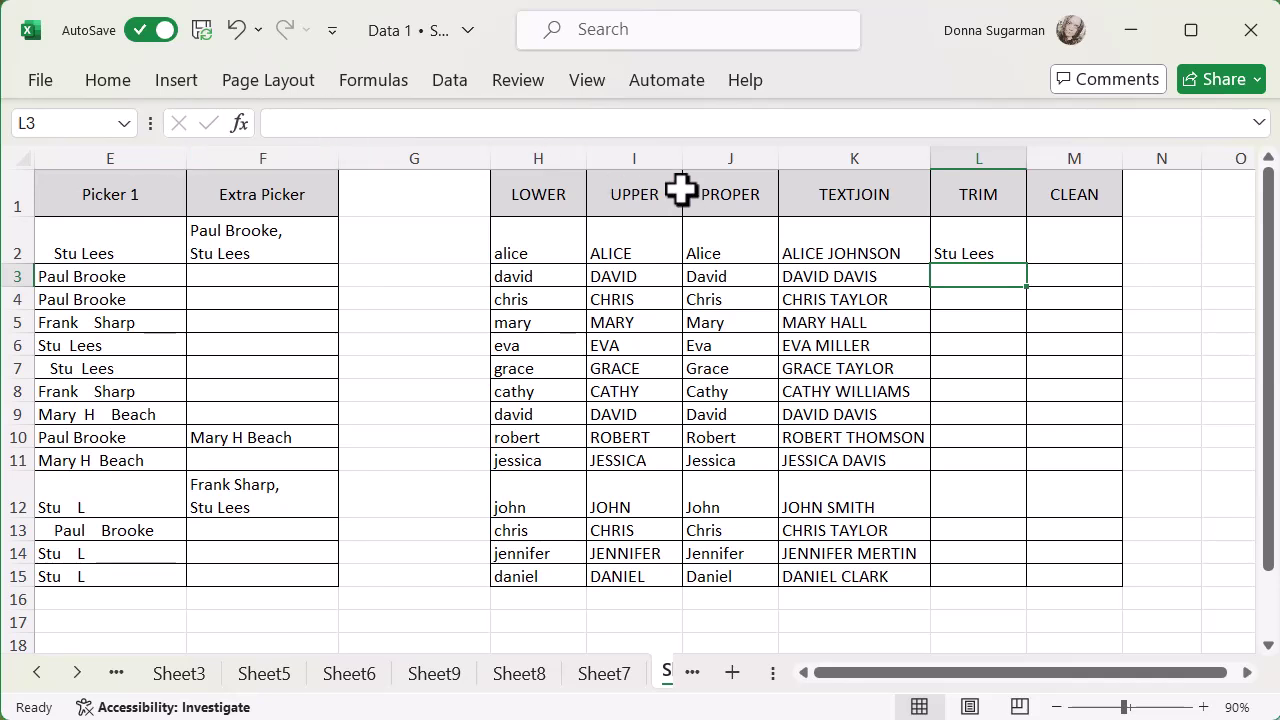
Copy L2's =TRIM formula down through L15
{"action": "left_click", "coordinate": [983, 225]}
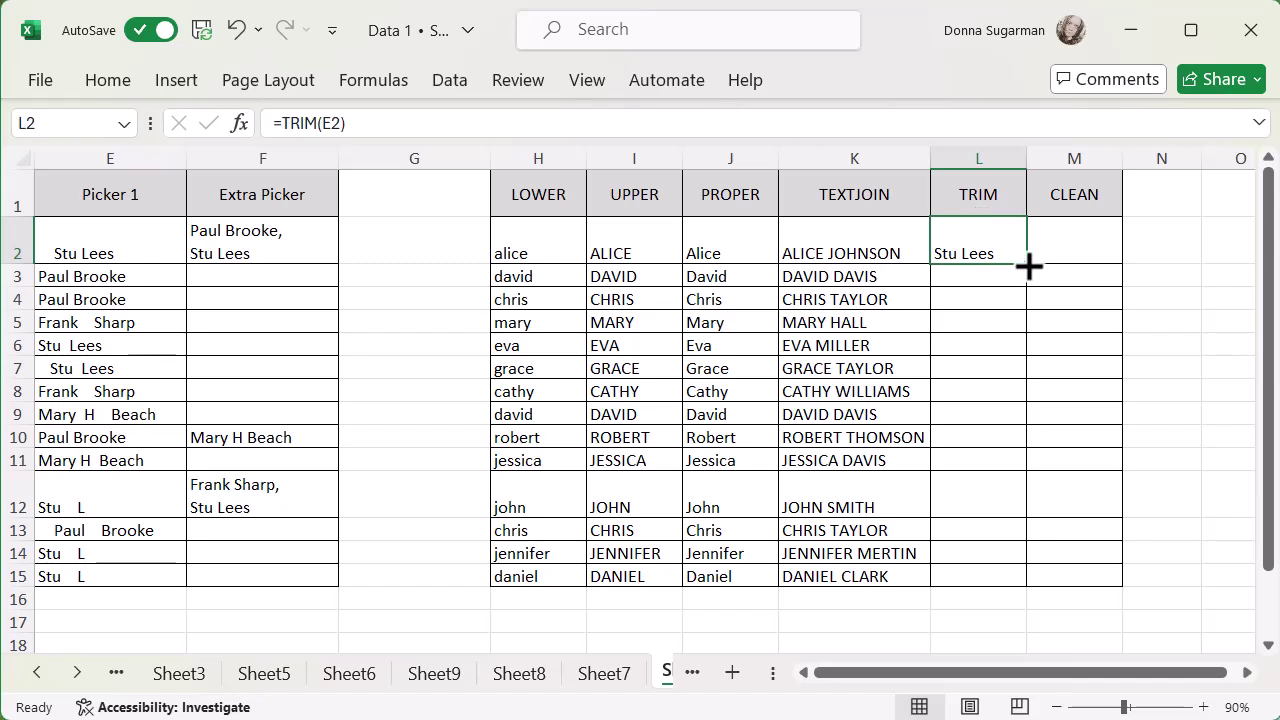
{"action": "left_click_drag", "start_coordinate": [1027, 265], "coordinate": [1020, 589]}
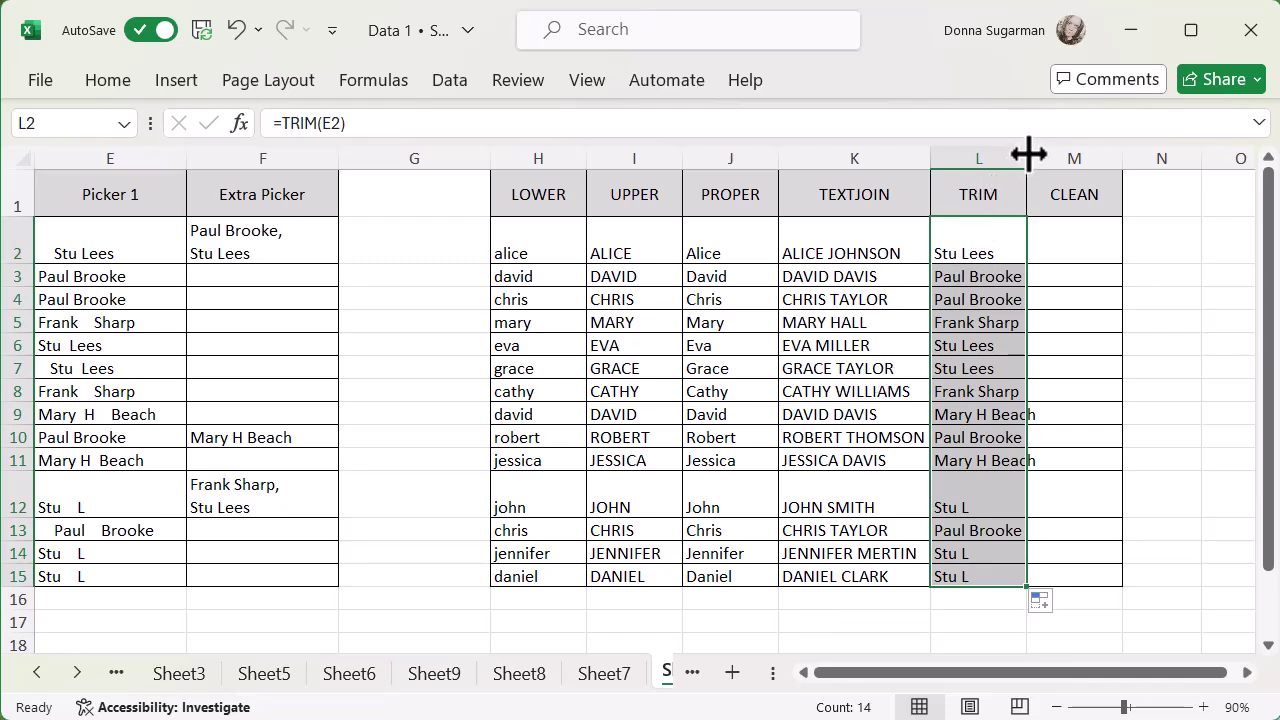
Drag column L's right header border so the longest tidied names fit fully
{"action": "left_click_drag", "start_coordinate": [1028, 155], "coordinate": [1063, 163]}
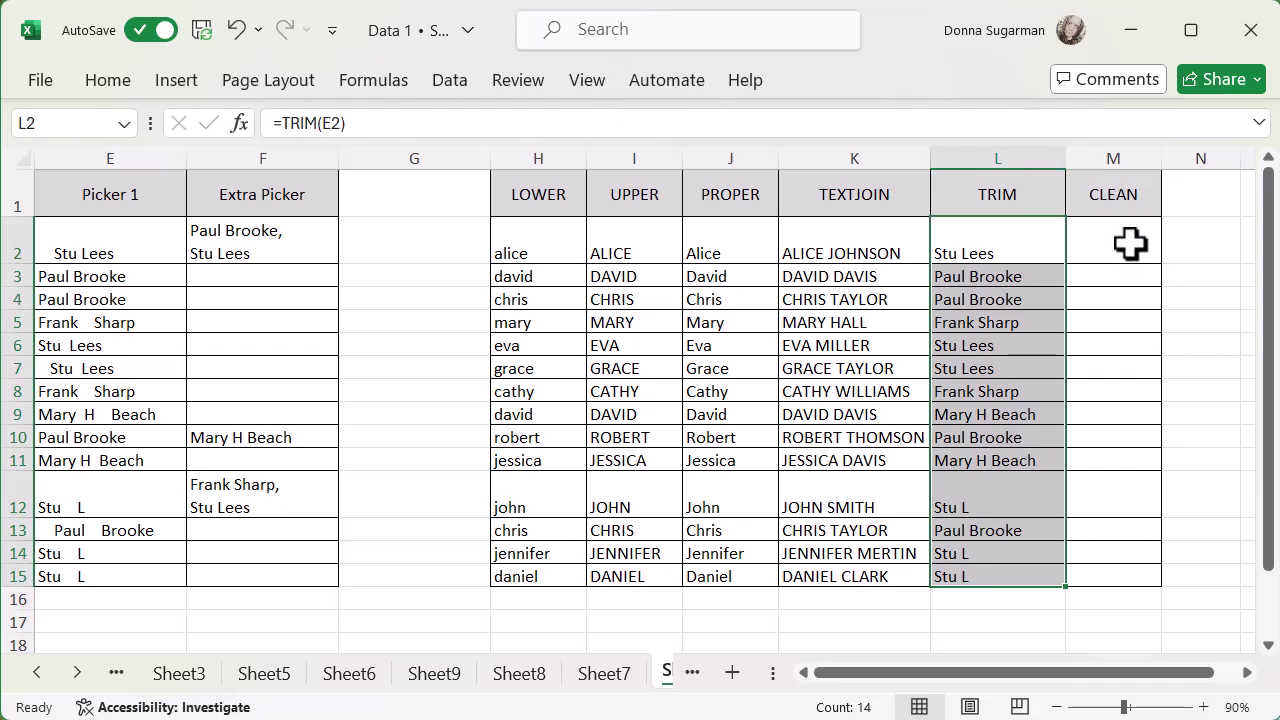
Enter =CLEAN(F2) in M2 so F2's two names show on one line
{"action": "left_click", "coordinate": [1130, 243]}
{"action": "type", "text": "="}
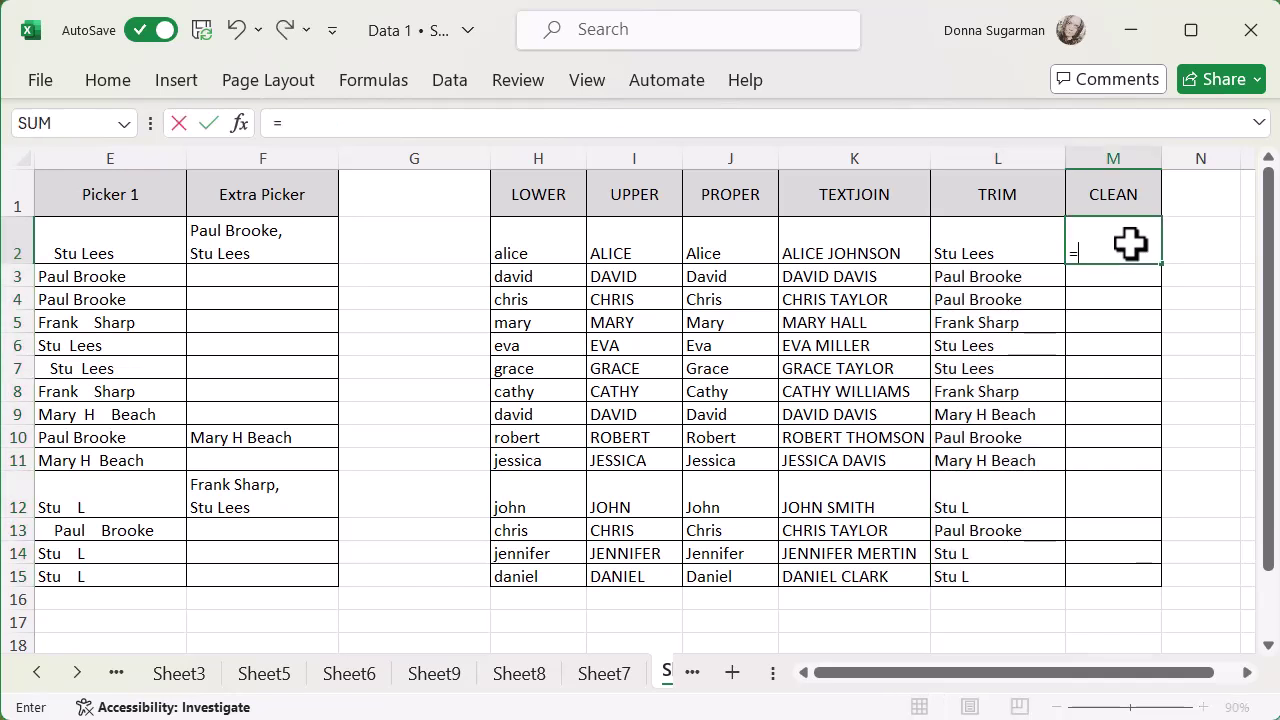
{"action": "type", "text": "clean"}
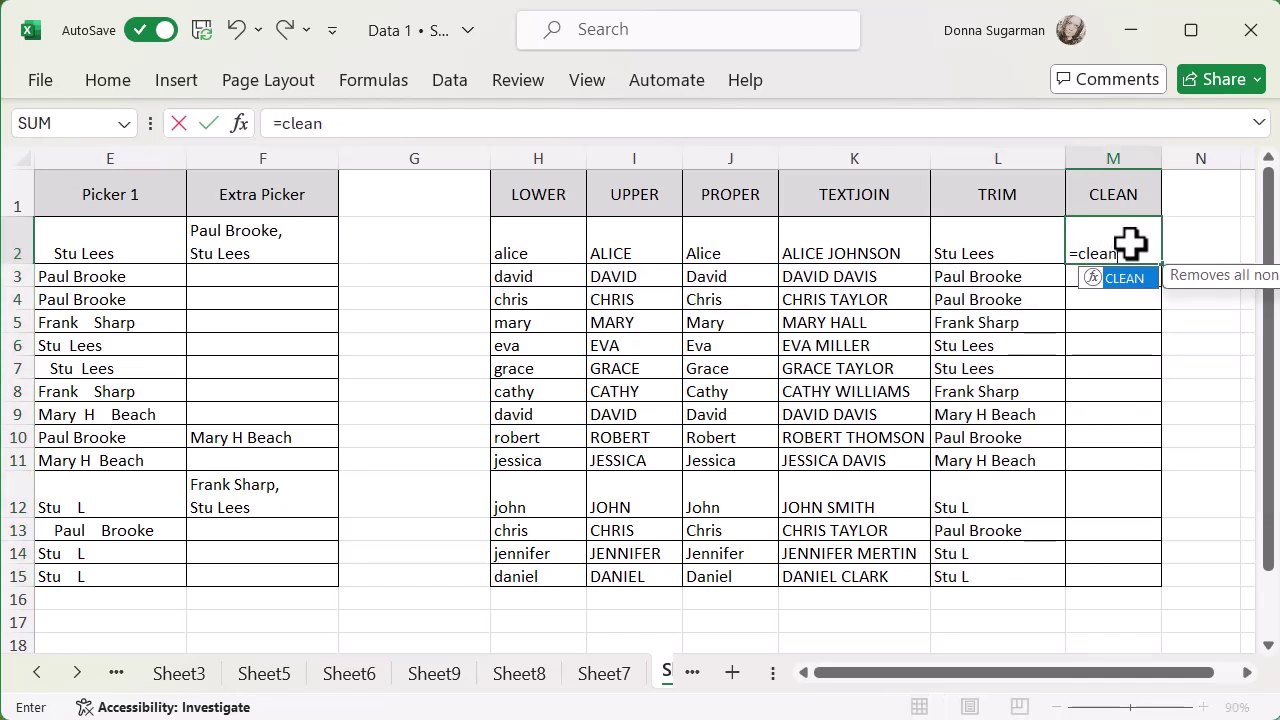
{"action": "double_click", "coordinate": [1128, 280]}
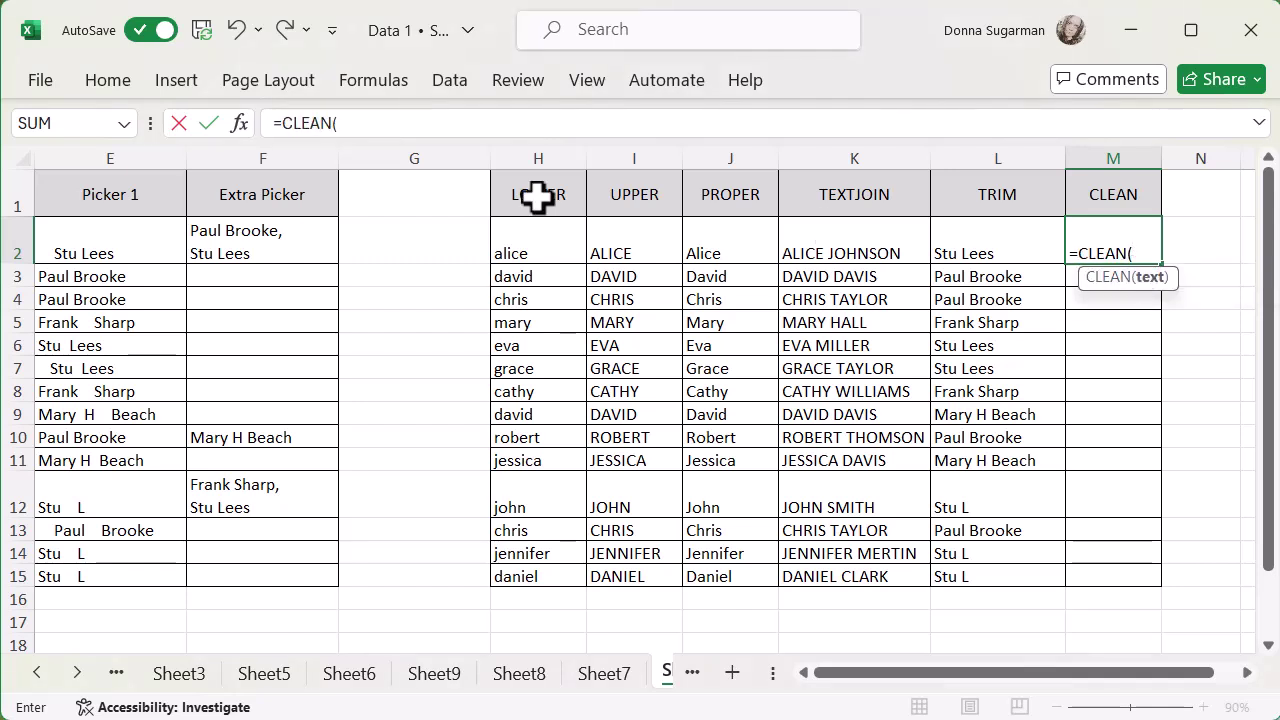
{"action": "left_click", "coordinate": [291, 236]}
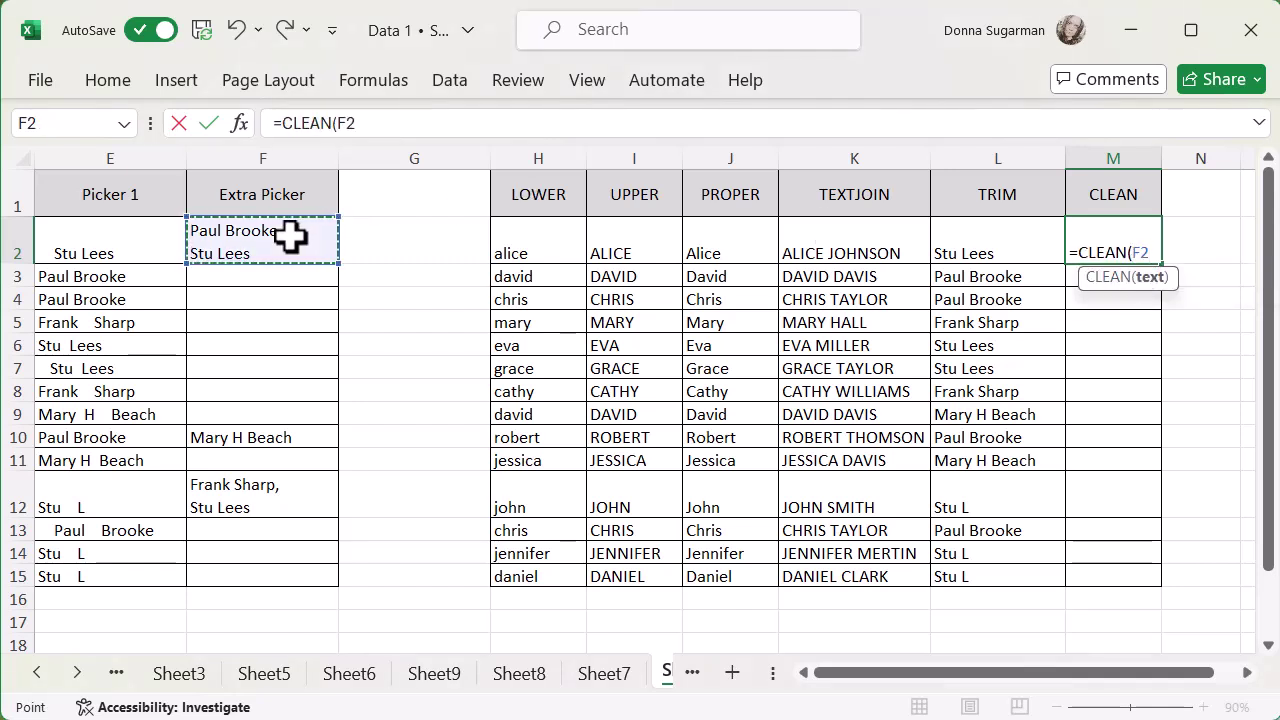
{"action": "type", "text": ")"}
{"action": "key", "text": "Return"}
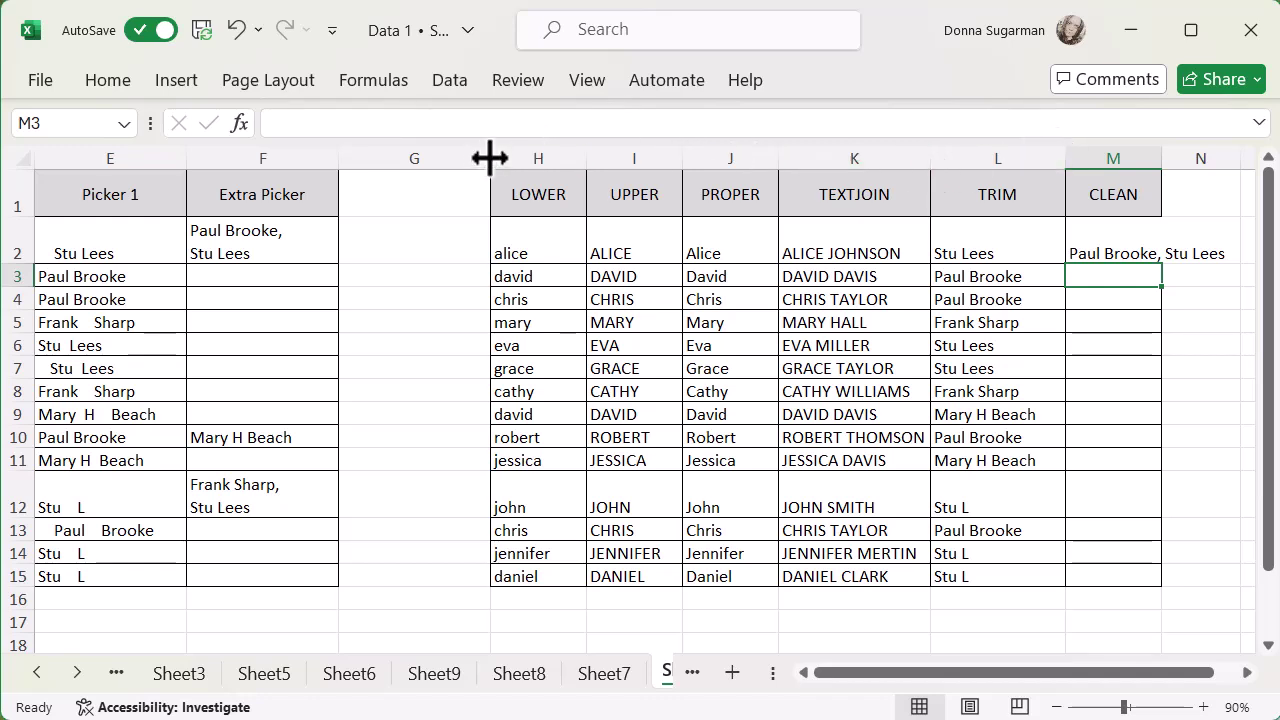
{"action": "left_click_drag", "start_coordinate": [490, 158], "coordinate": [360, 174]}
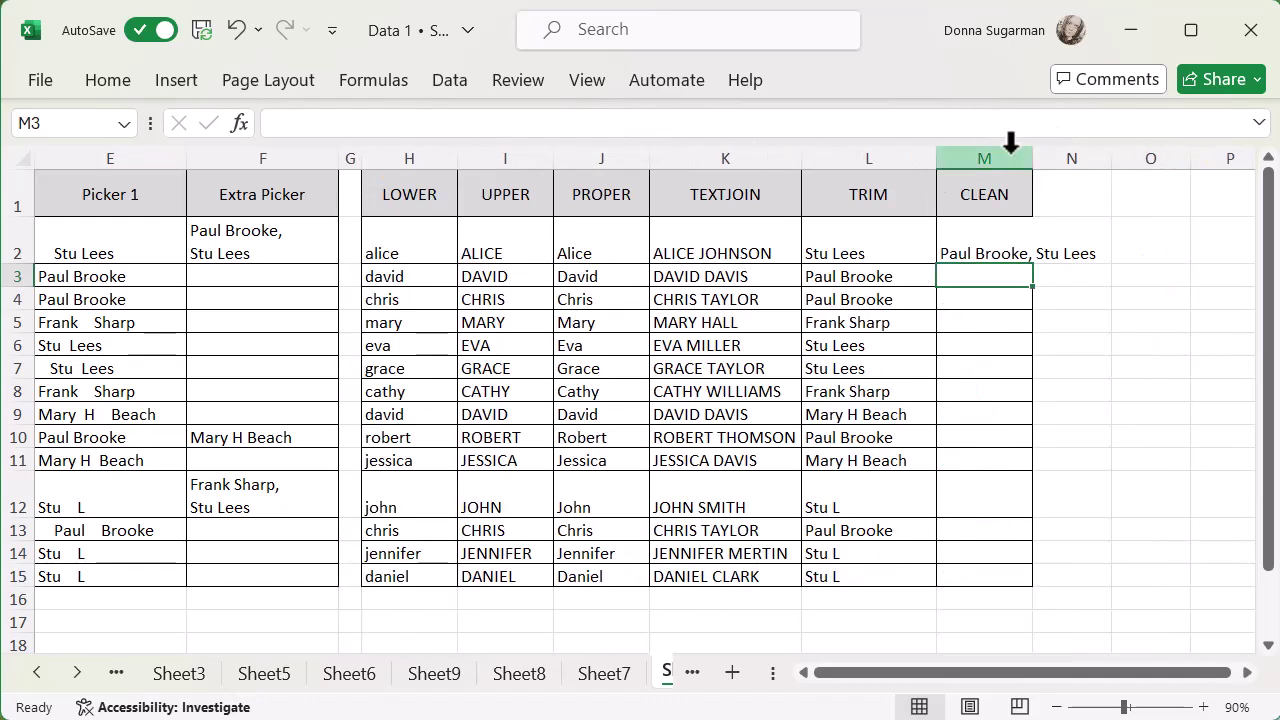
{"action": "left_click_drag", "start_coordinate": [1034, 163], "coordinate": [1180, 143]}
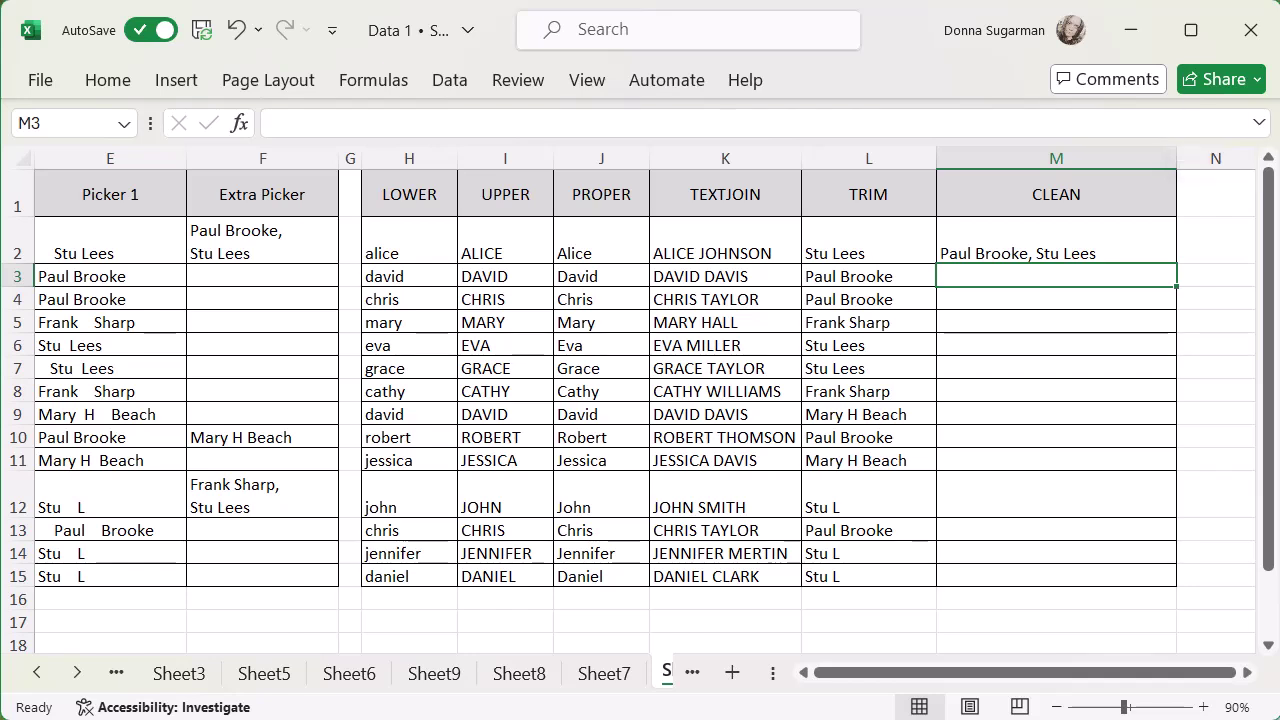
{"action": "left_click", "coordinate": [1163, 228]}
{"action": "left_click_drag", "start_coordinate": [1178, 265], "coordinate": [1168, 592]}
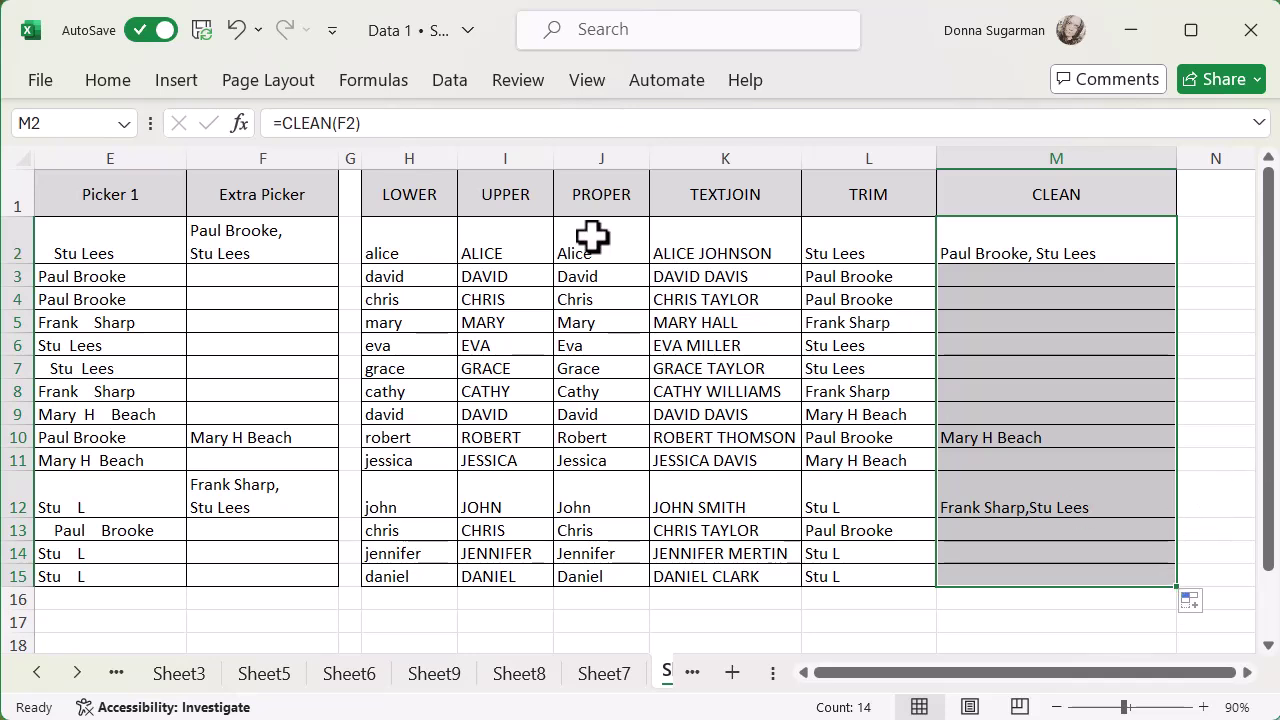
Copy the PROPER names in J2:J15 and check the paste choices offered at N2
{"action": "left_click_drag", "start_coordinate": [591, 240], "coordinate": [591, 574]}
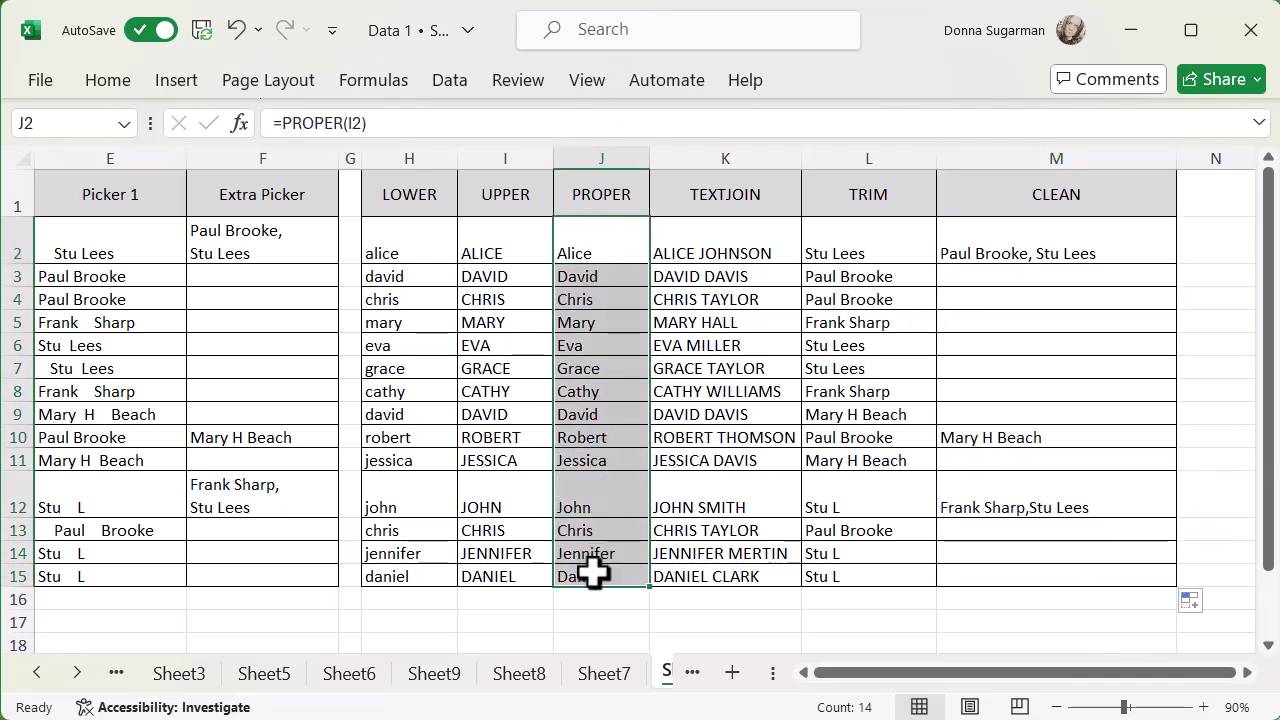
{"action": "key", "text": "ctrl+c"}
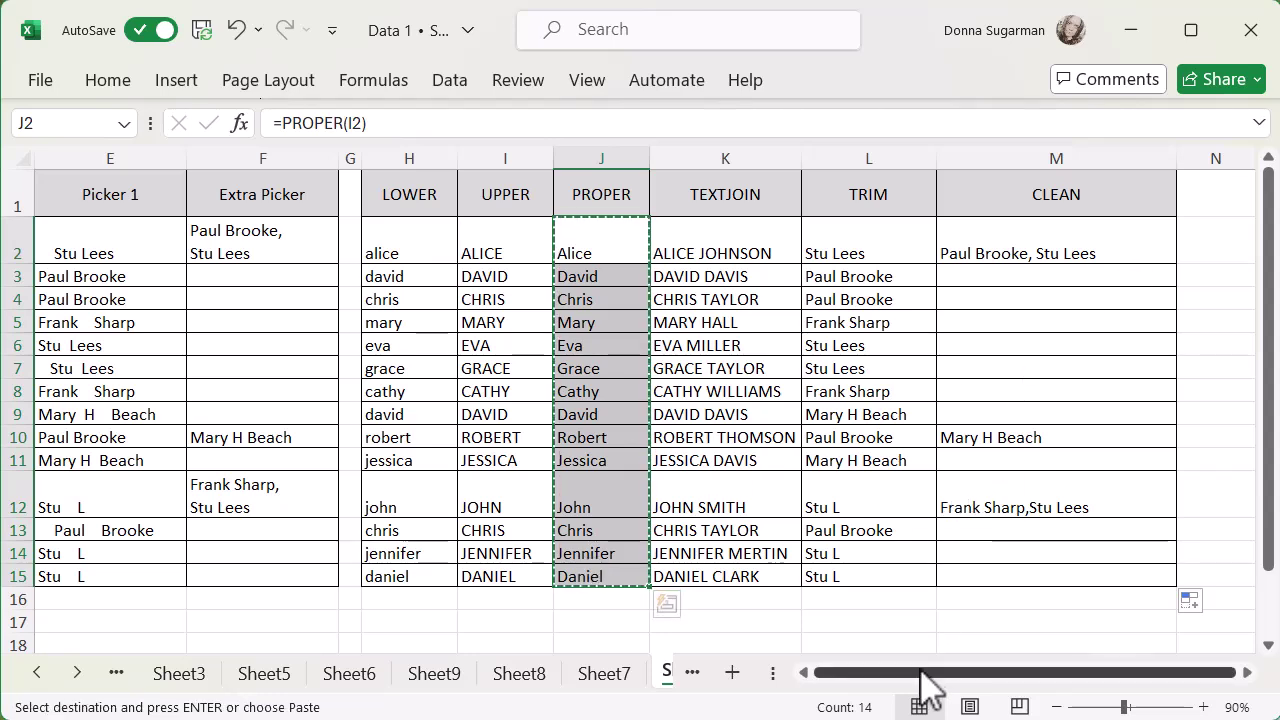
{"action": "left_click", "coordinate": [1205, 250]}
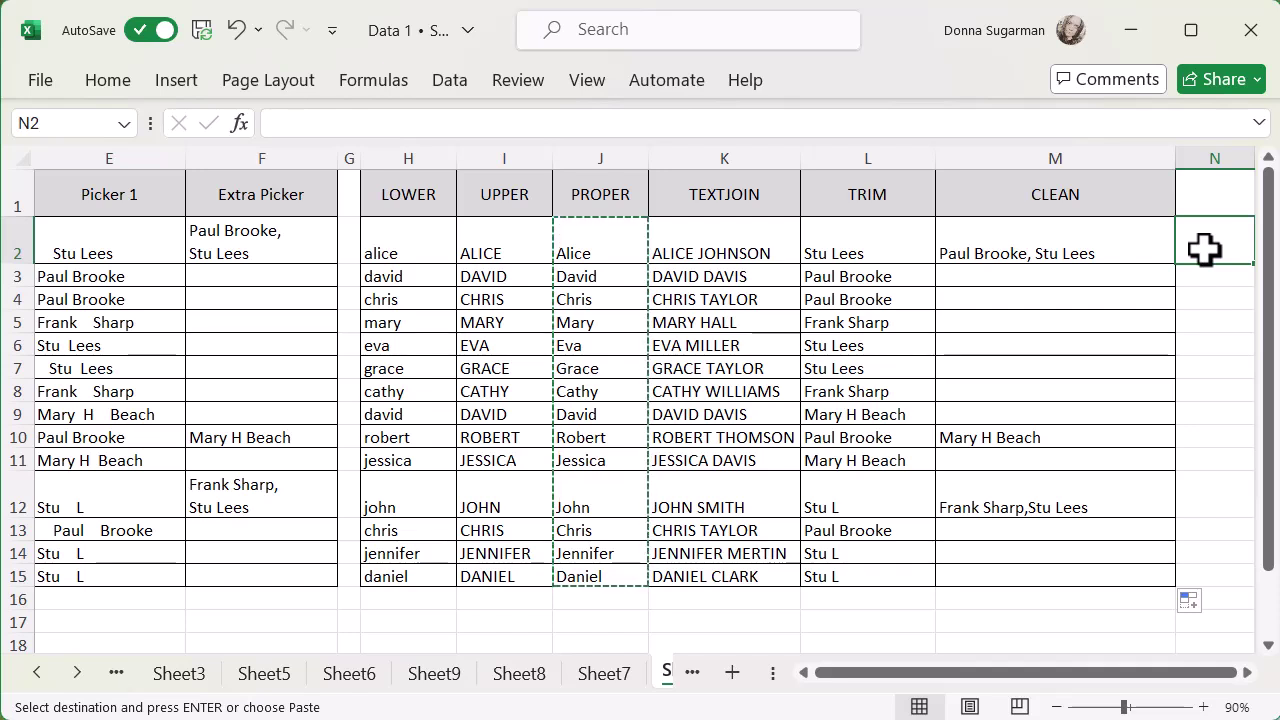
{"action": "right_click", "coordinate": [1205, 250]}
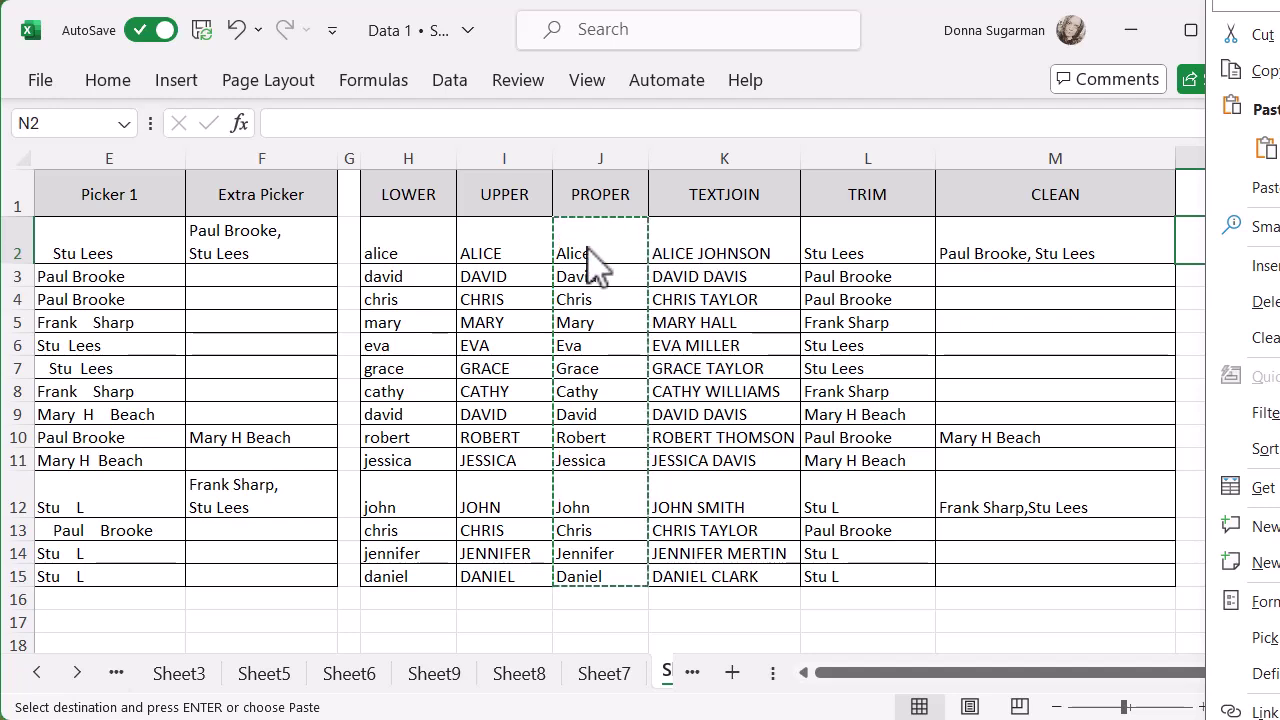
{"action": "key", "text": "Escape"}
Preview pasting the copied names into G2 as values, then close the menu without pasting
{"action": "left_click", "coordinate": [348, 232]}
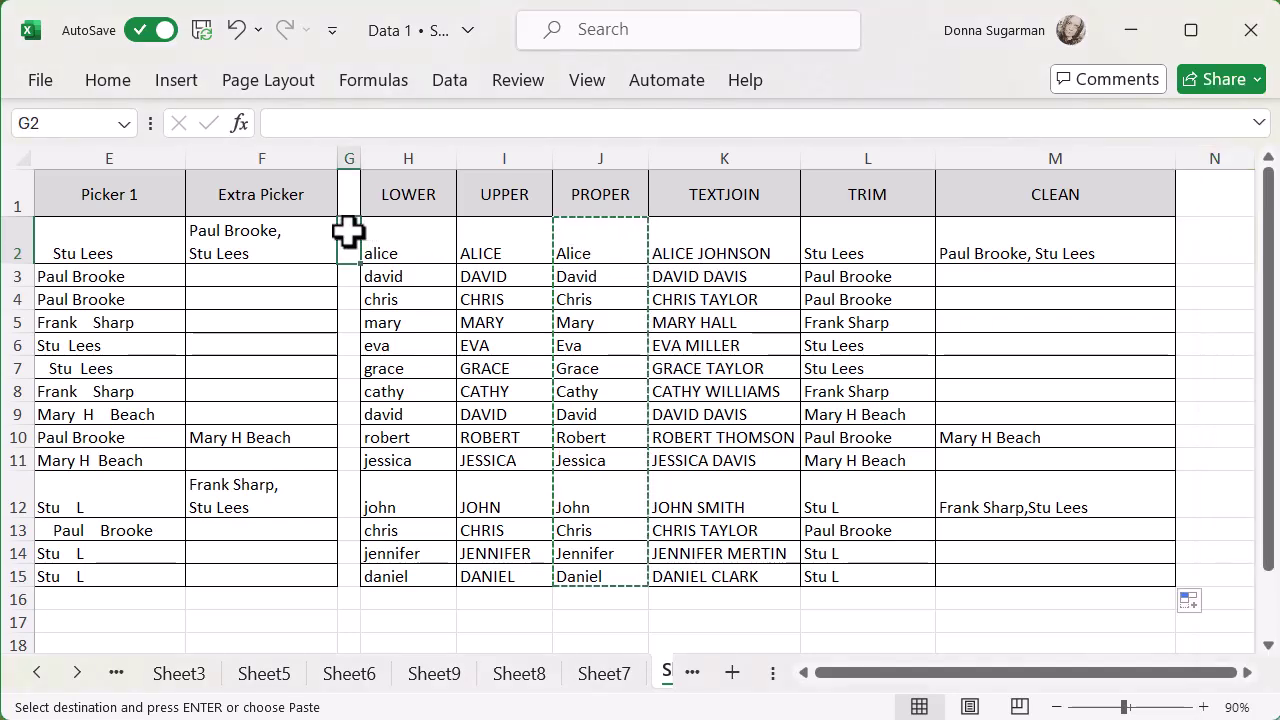
{"action": "right_click", "coordinate": [350, 240]}
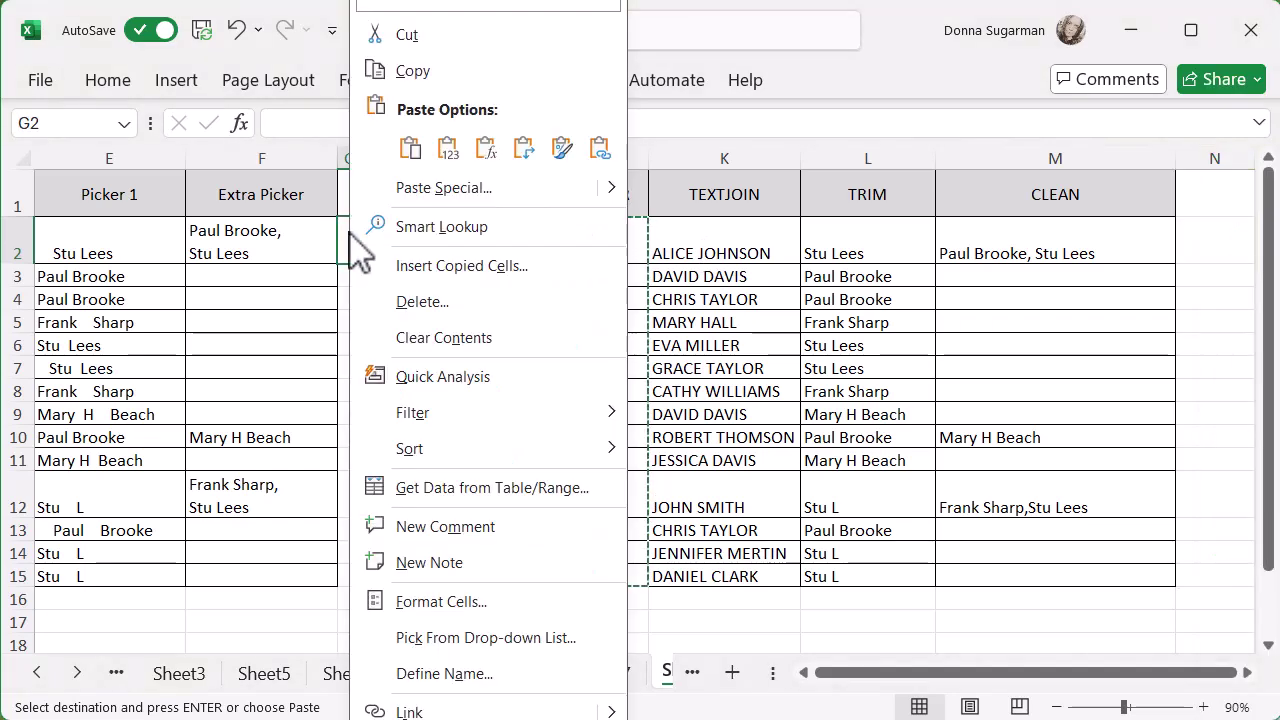
{"action": "left_click", "coordinate": [448, 160]}
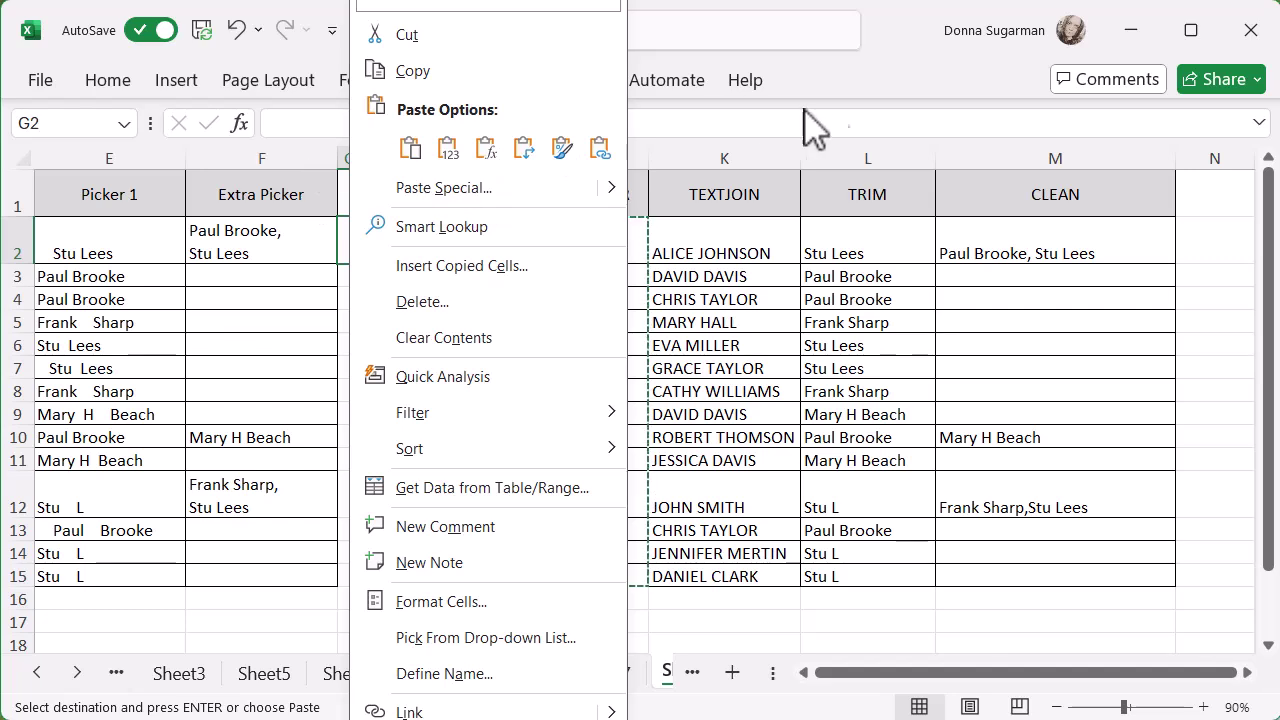
{"action": "left_click", "coordinate": [872, 110]}
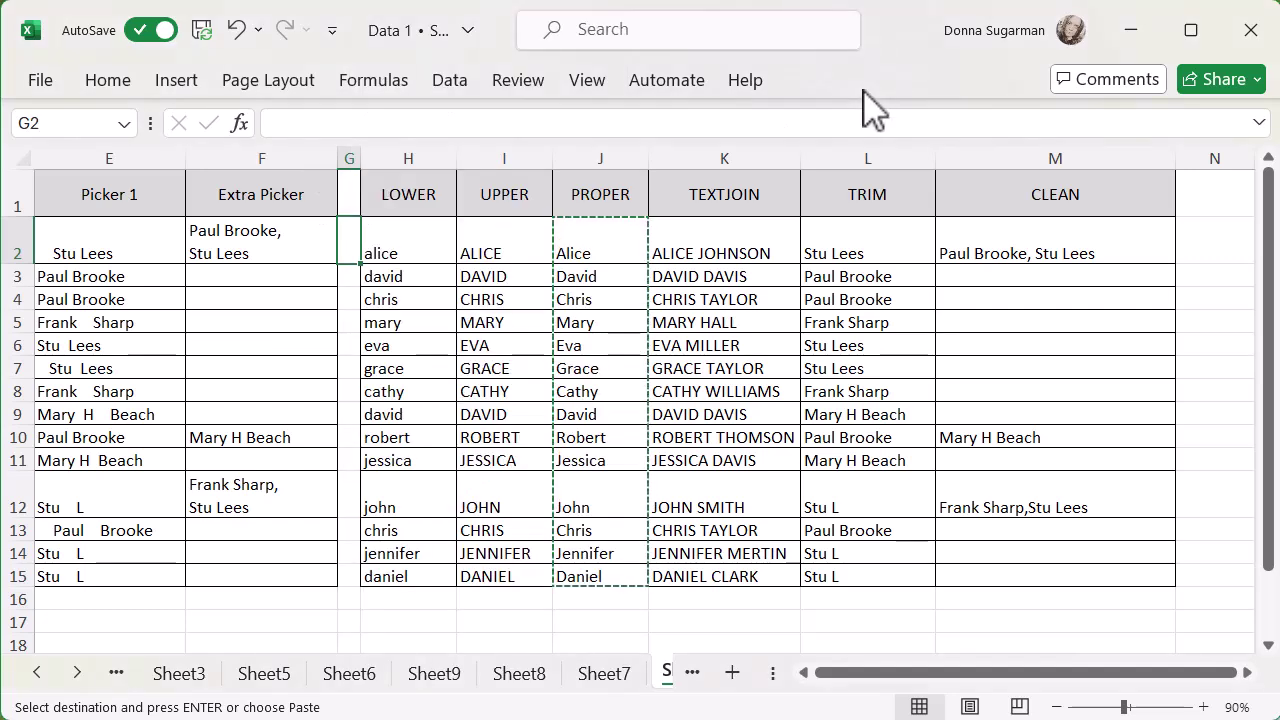